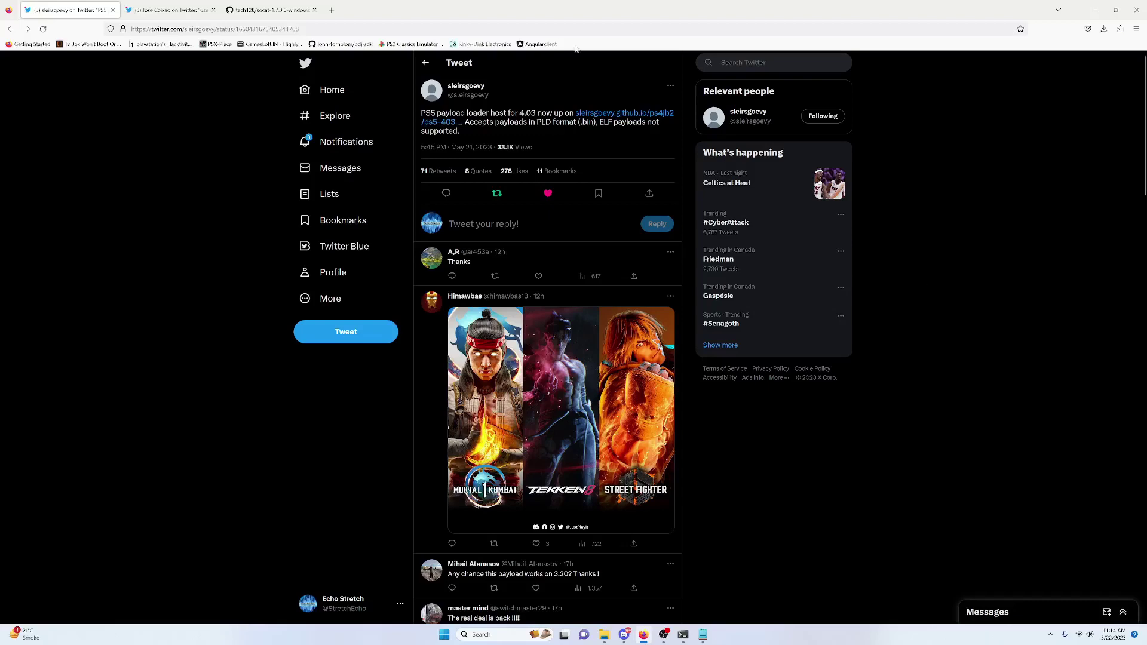
View the tweet linking the sce_module dump payload and the socat-1.7.3.0-windows GitHub page.
left_click(168, 10)
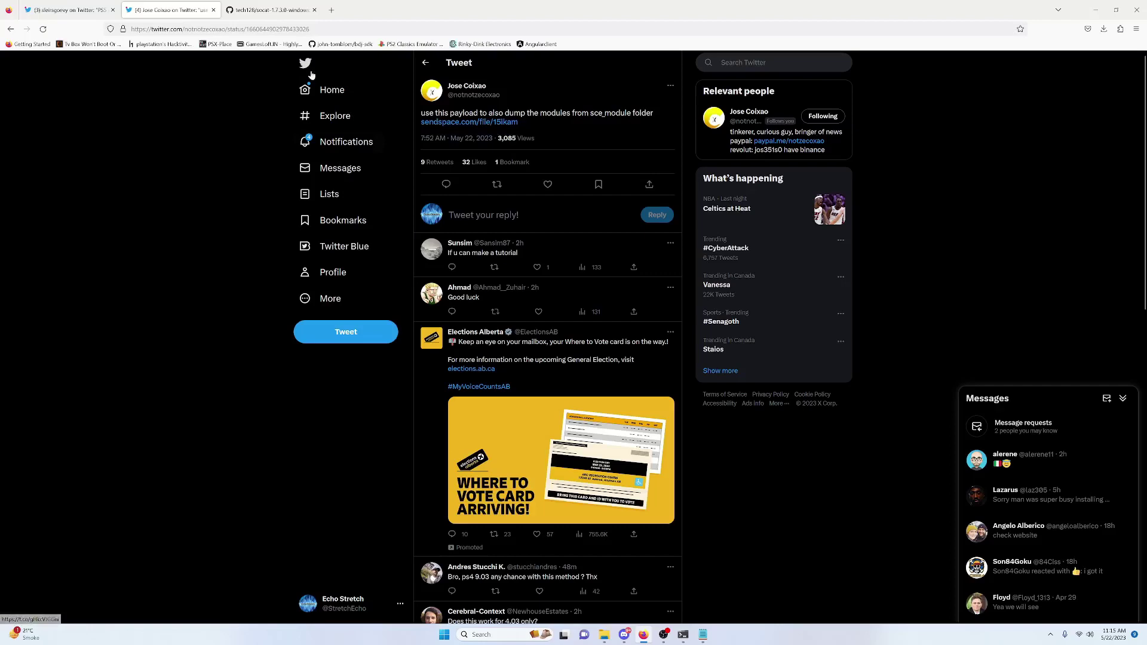
left_click(270, 10)
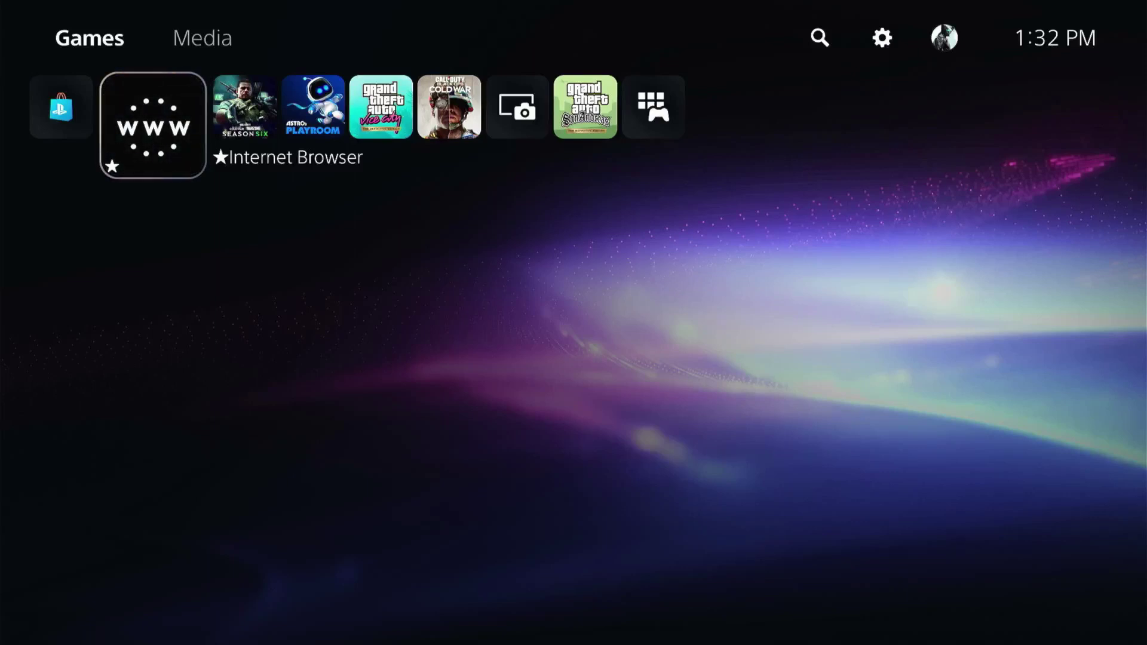
Check the console's system software version and IPv4 address in Console Information, and return to the home screen.
key("Up")
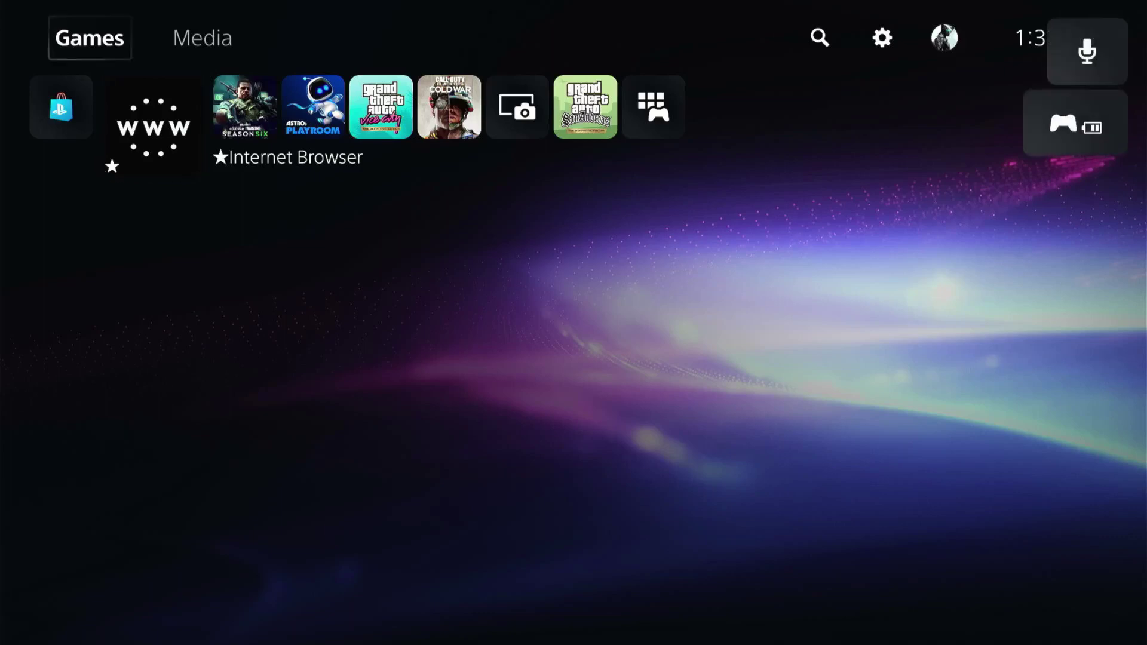
key("Right")
key("Right")
key("Right")
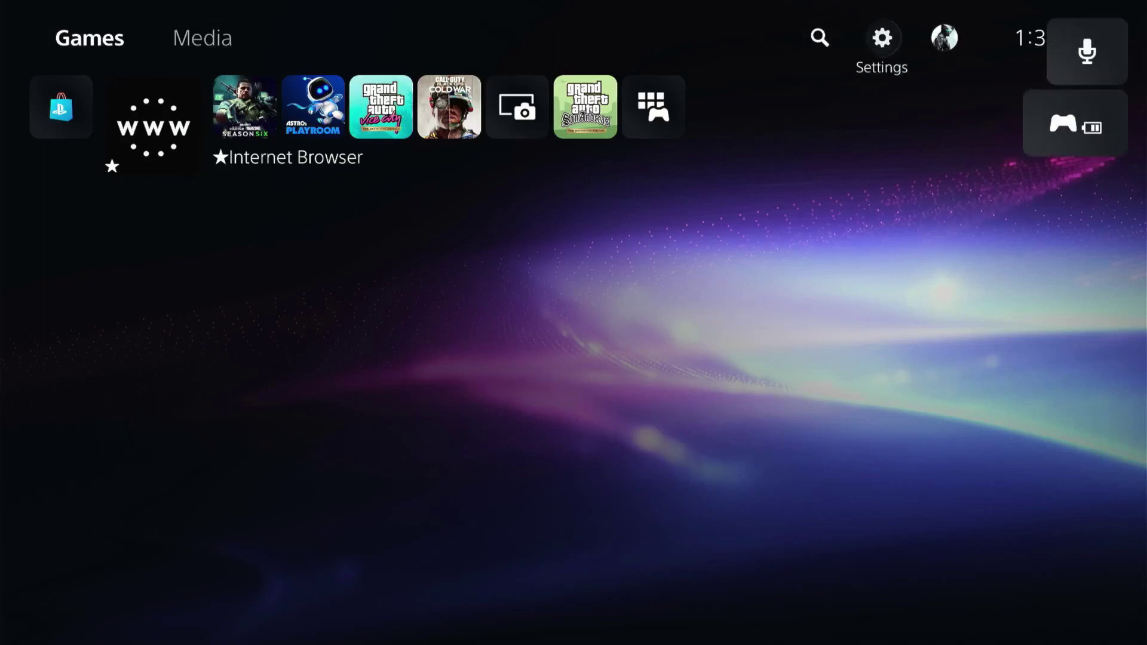
key("Return")
key("Down")
key("Down")
key("Down")
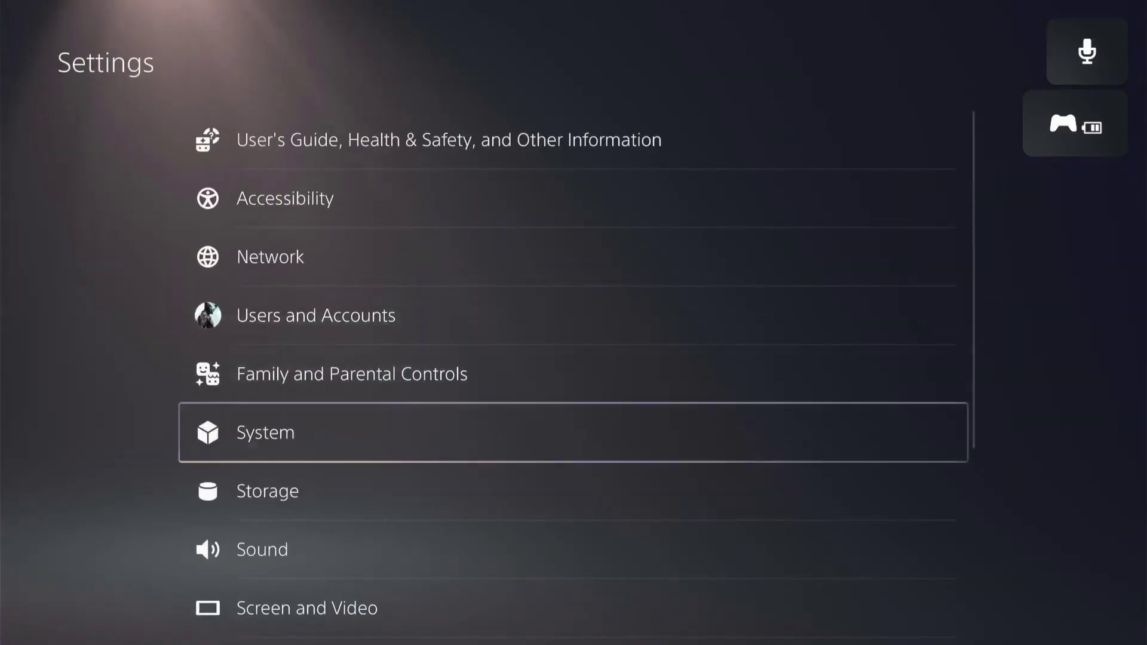
key("Return")
key("Right")
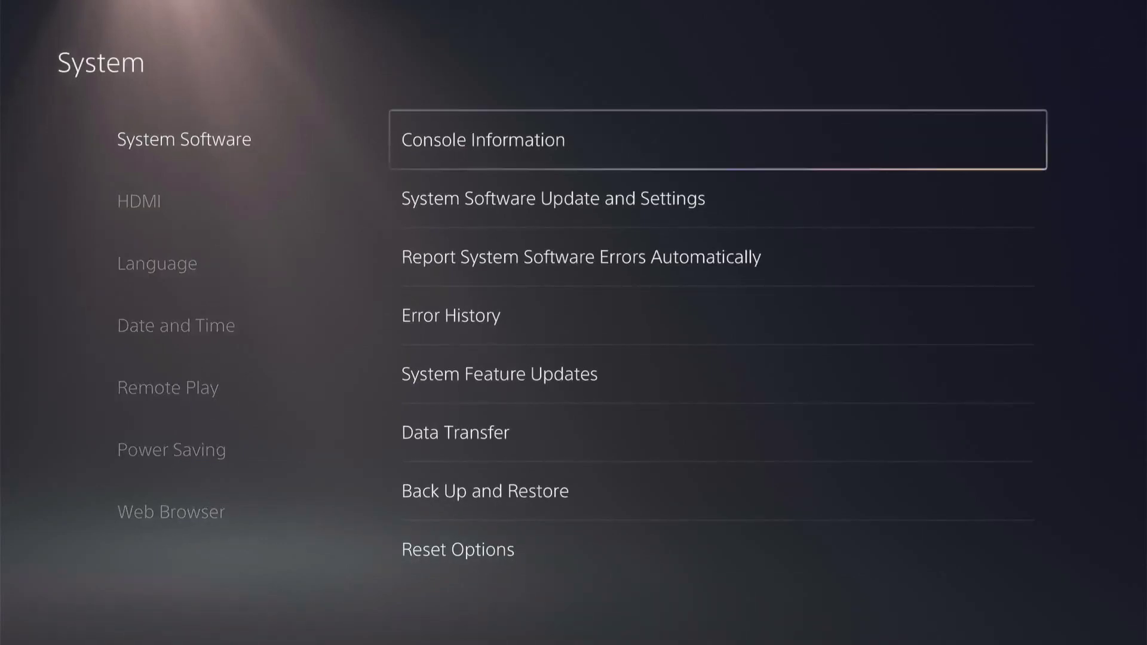
key("Return")
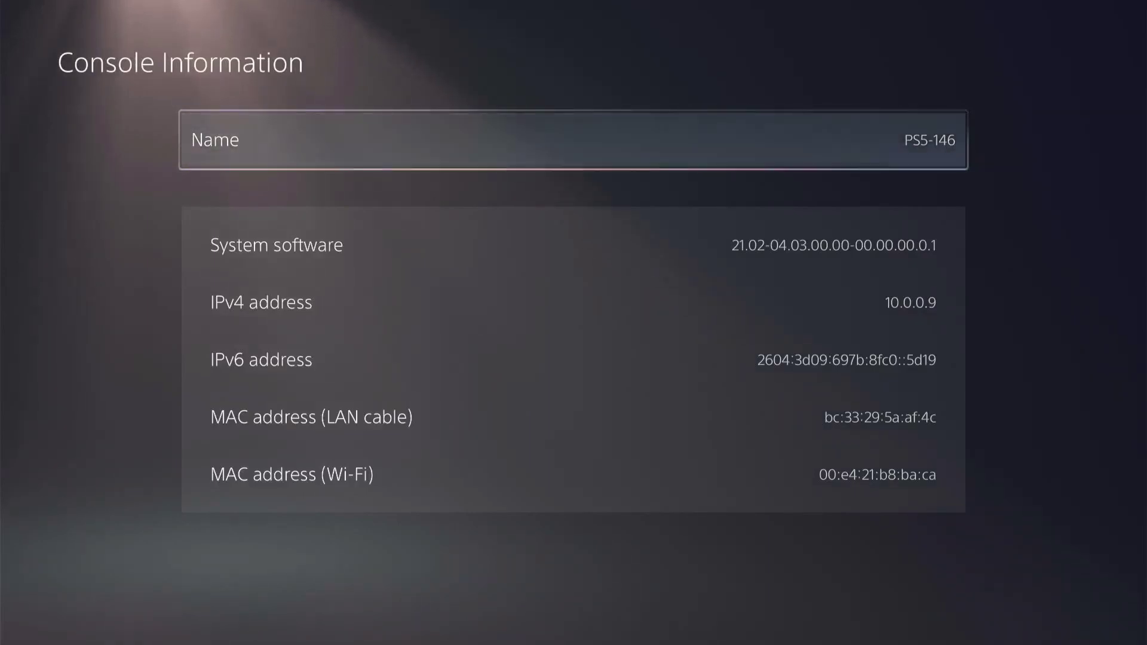
key("Escape")
key("Escape")
key("Escape")
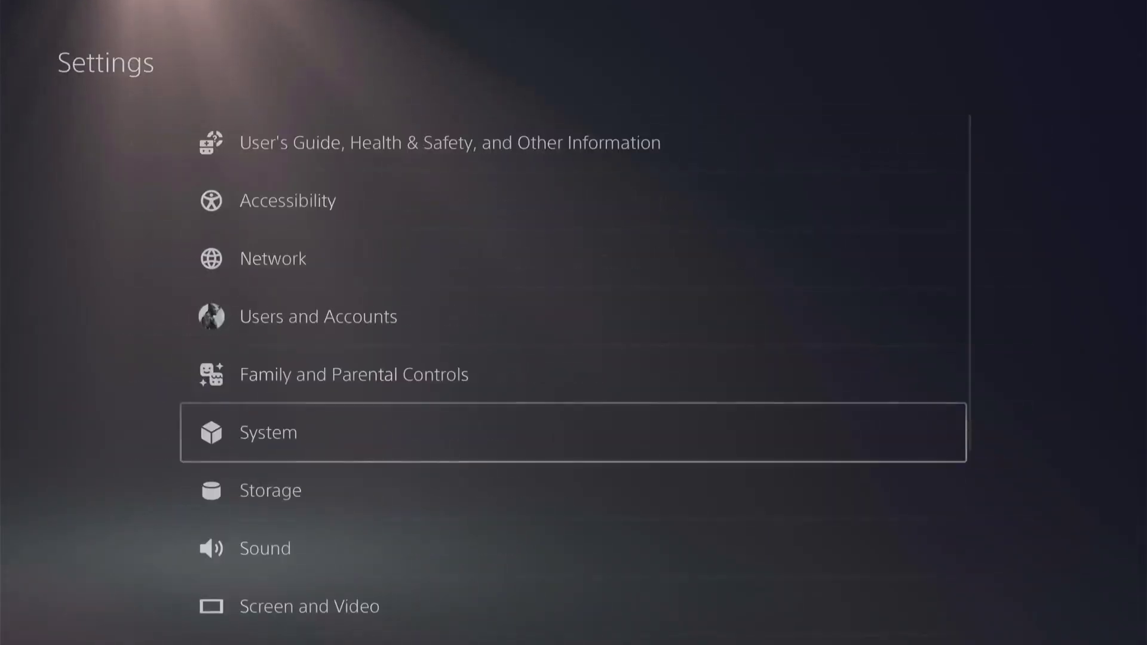
key("Escape")
View the information page for Call of Duty: Black Ops Cold War to check its installed version.
key("Down")
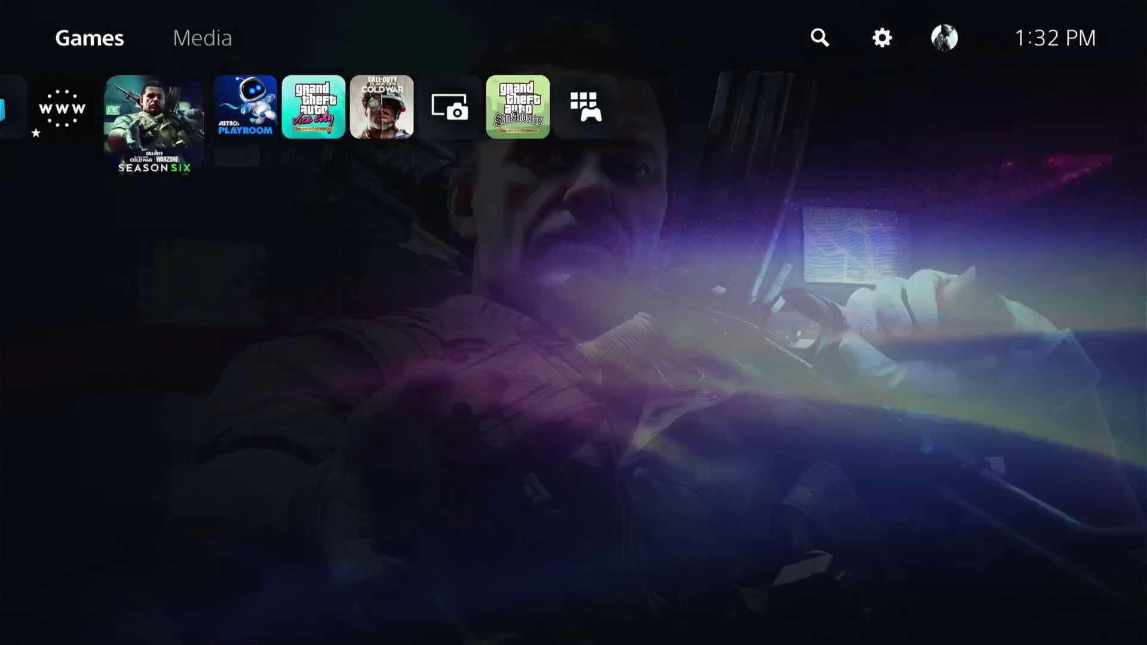
key("Menu")
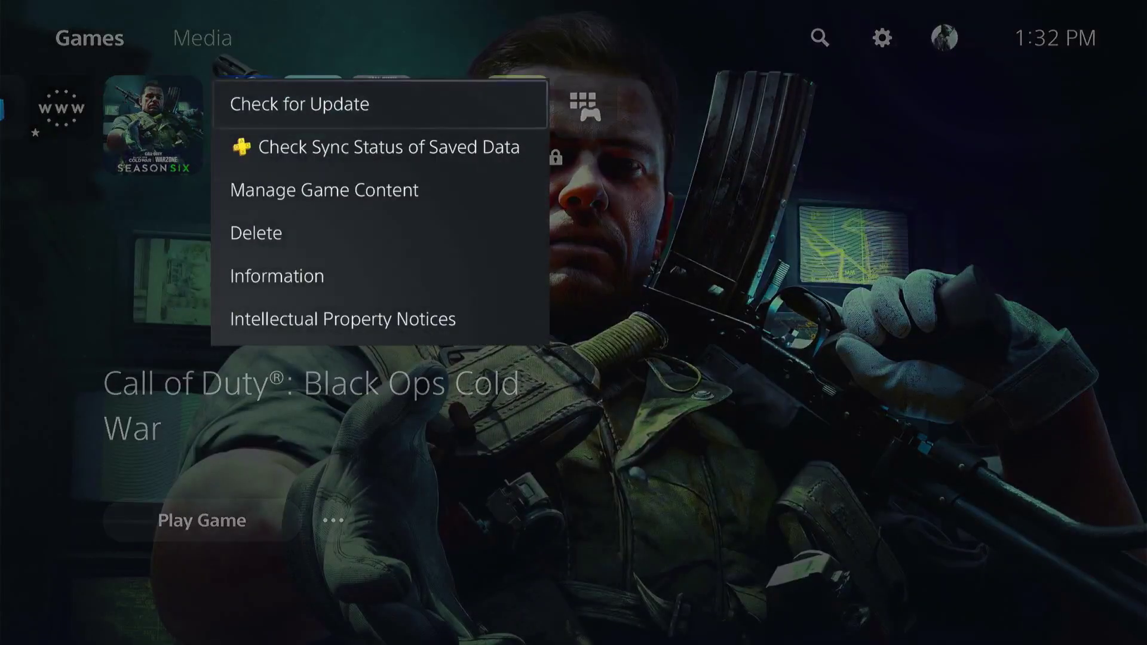
key("Up")
key("Up")
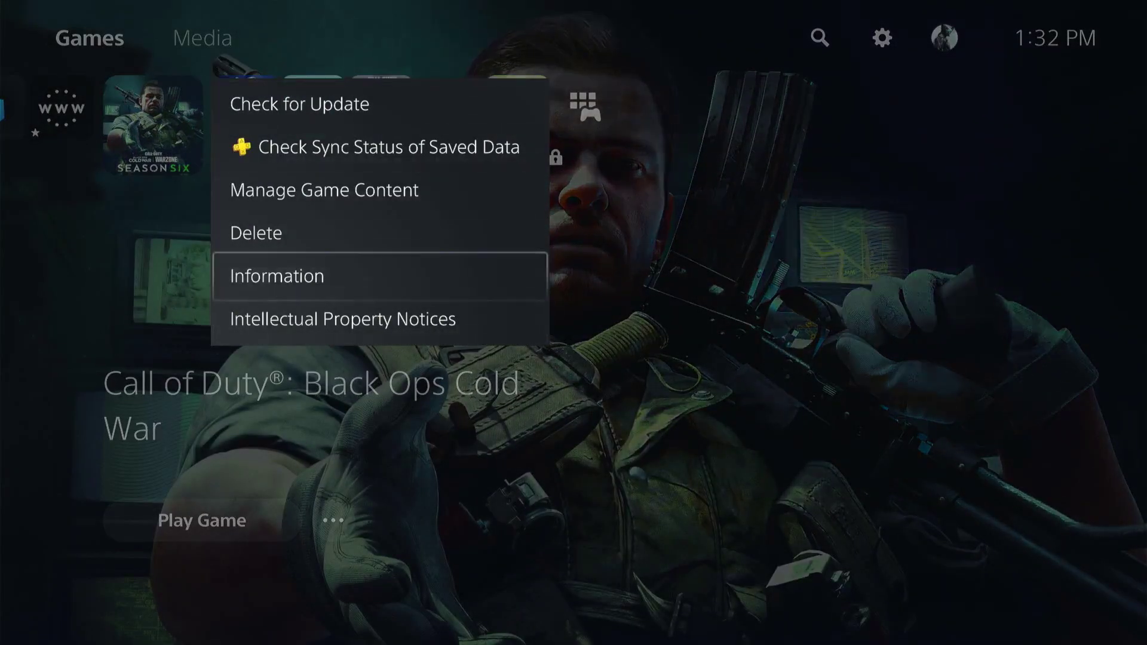
key("Return")
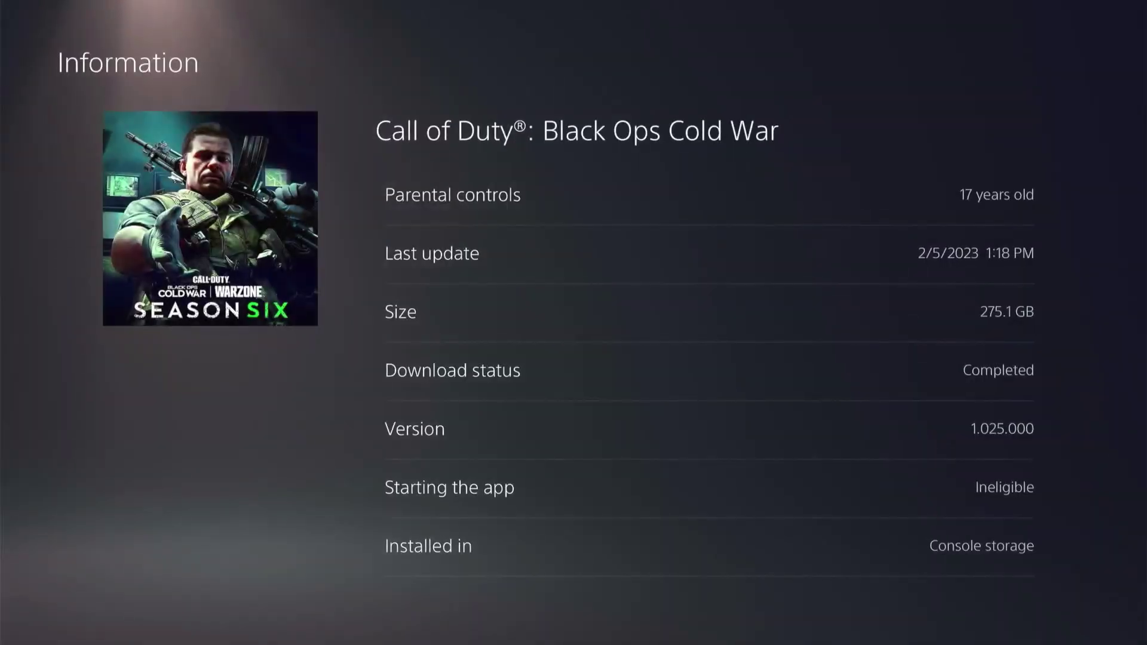
key("Escape")
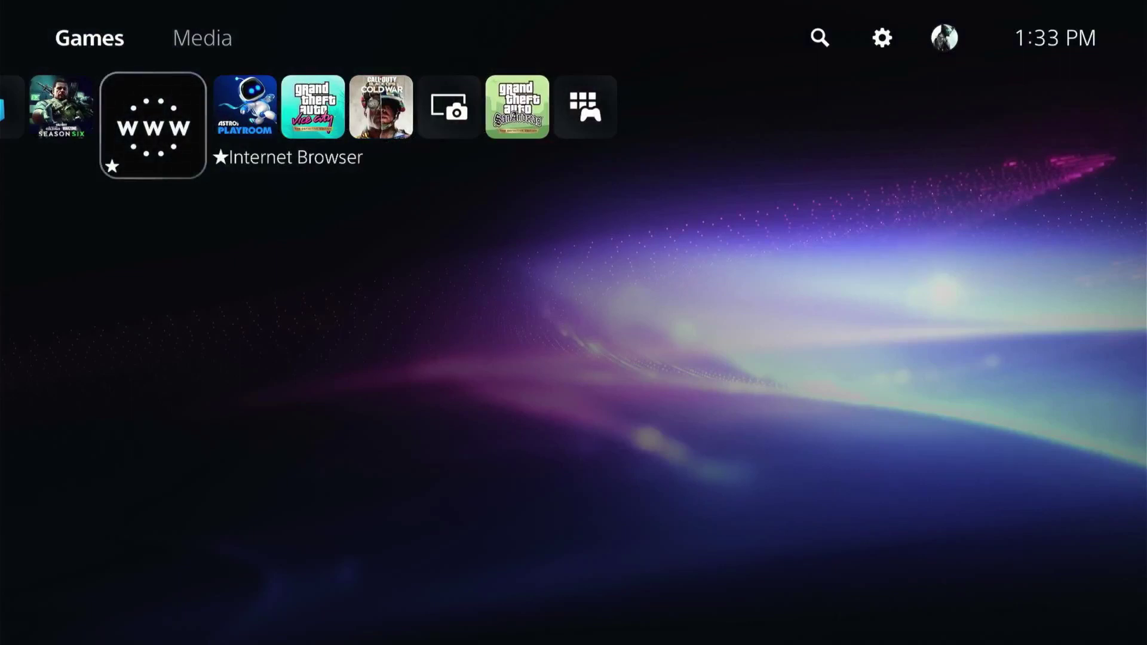
key("Return")
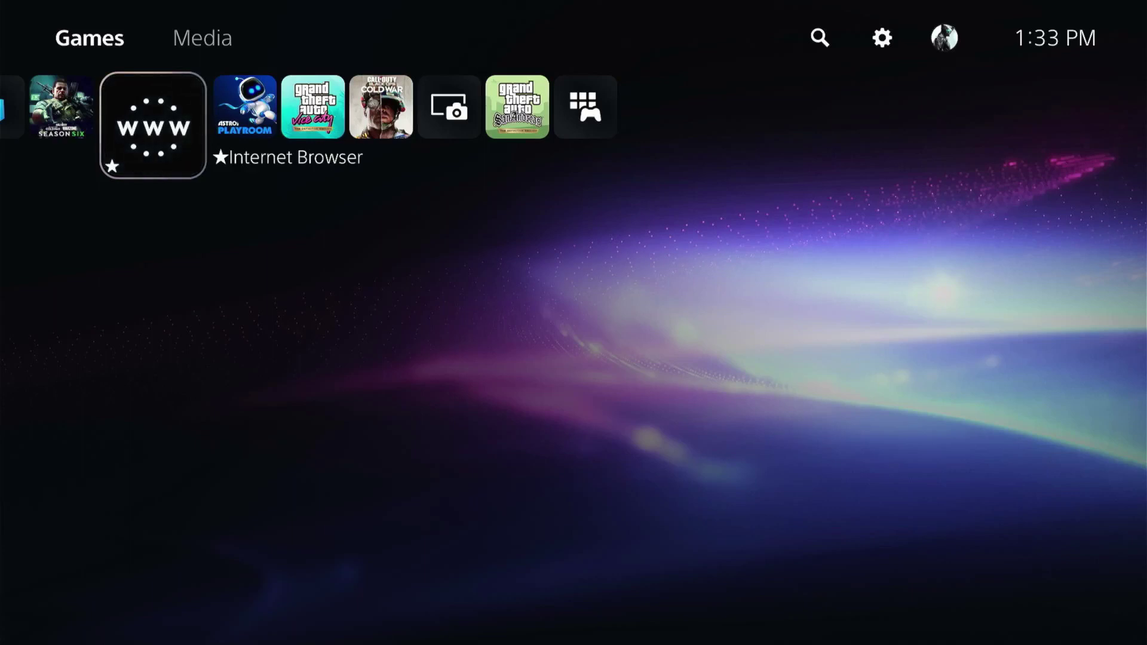
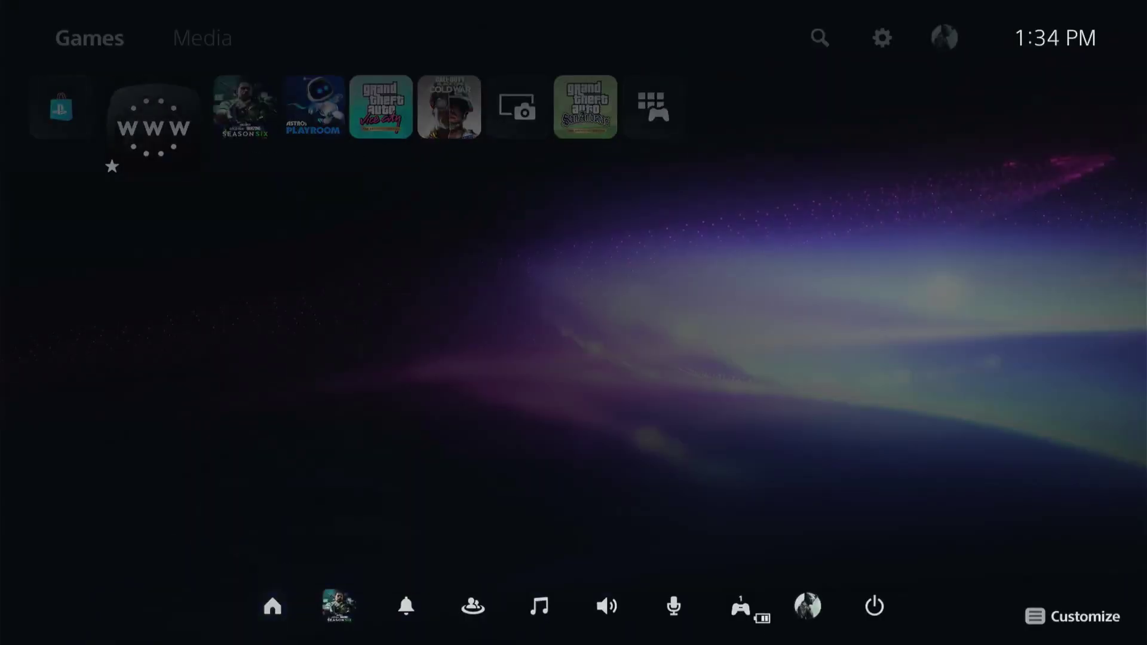
key("Escape")
key("Return")
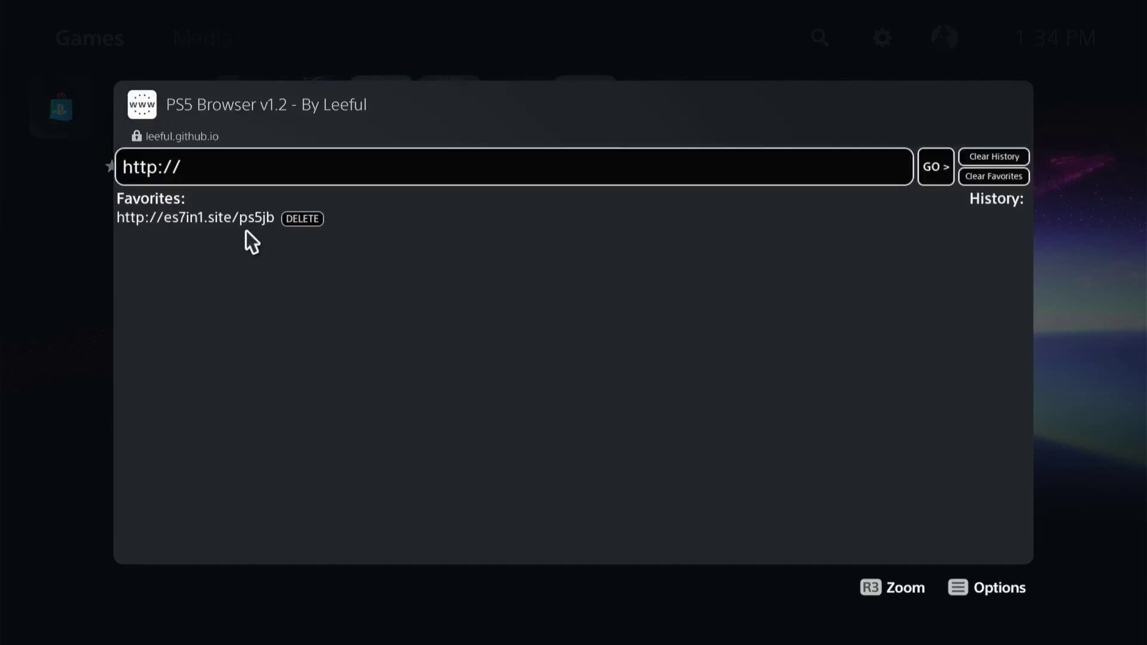
left_click(234, 211)
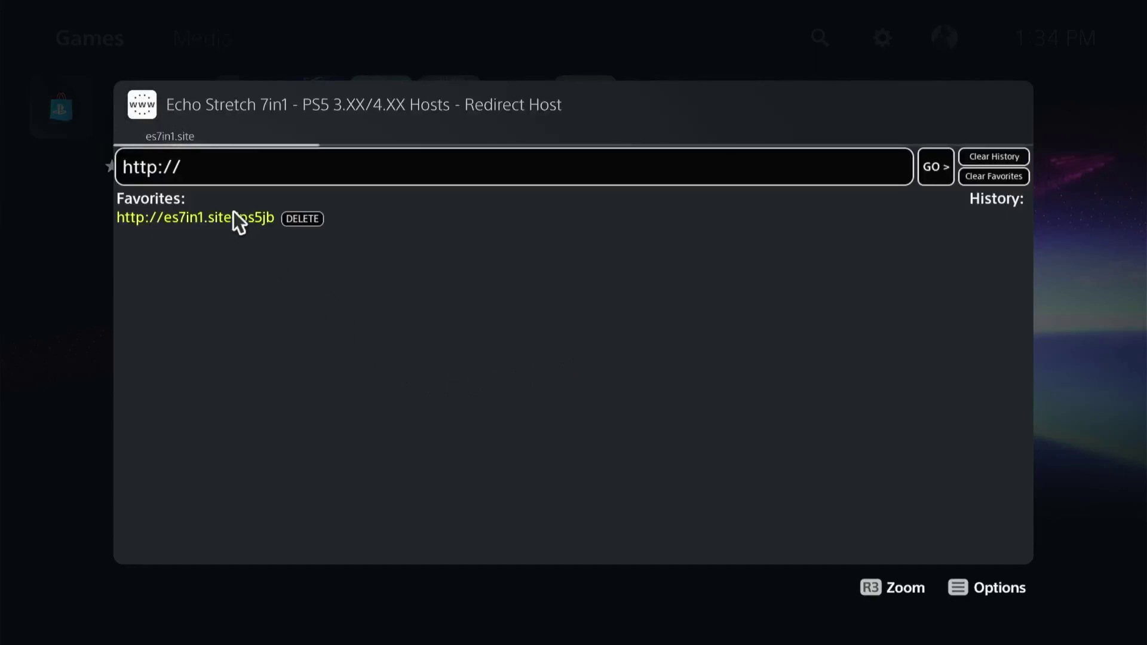
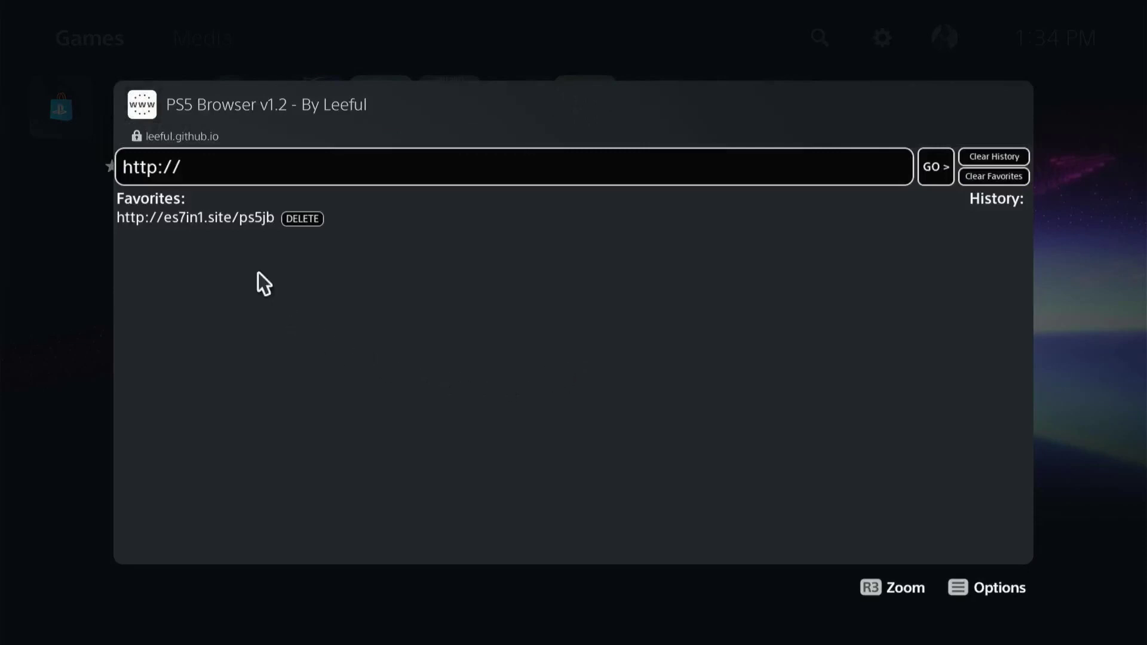
left_click(237, 226)
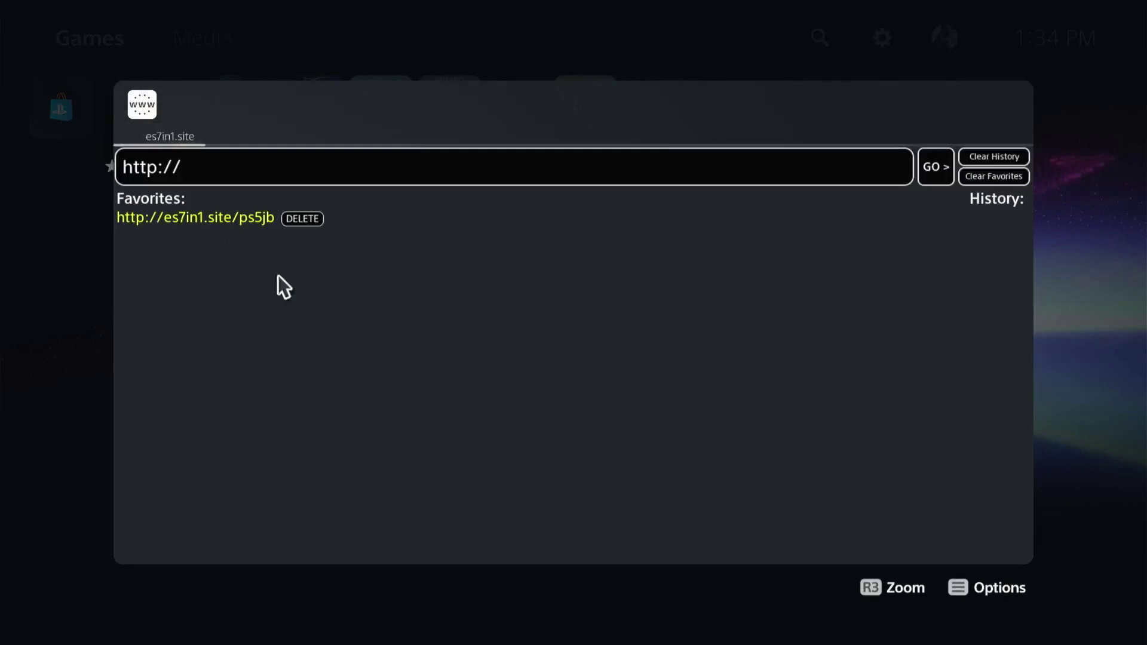
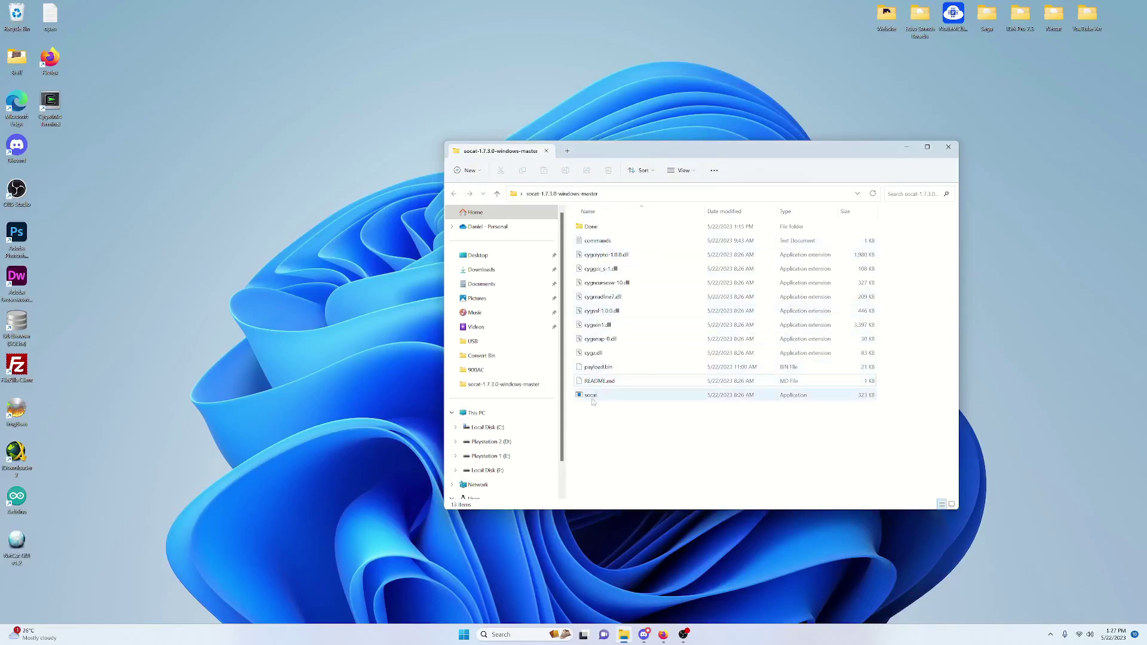
On the PC, open a Command Prompt in the socat-1.7.3.0-windows-master folder.
left_click(615, 194)
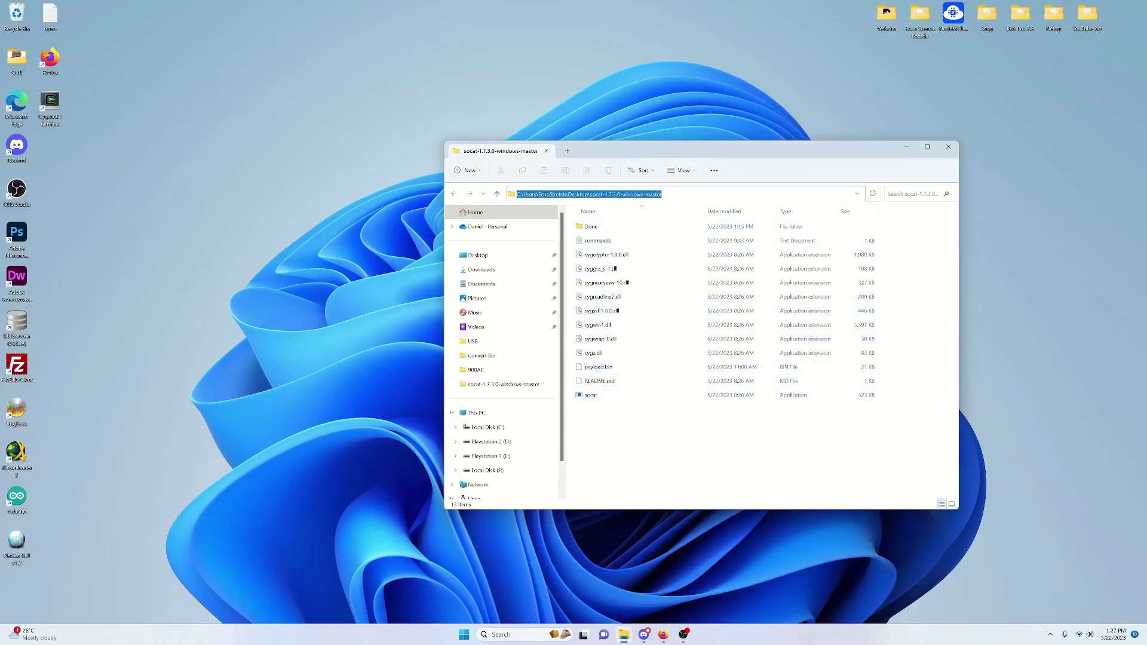
type("cmd")
key("Down")
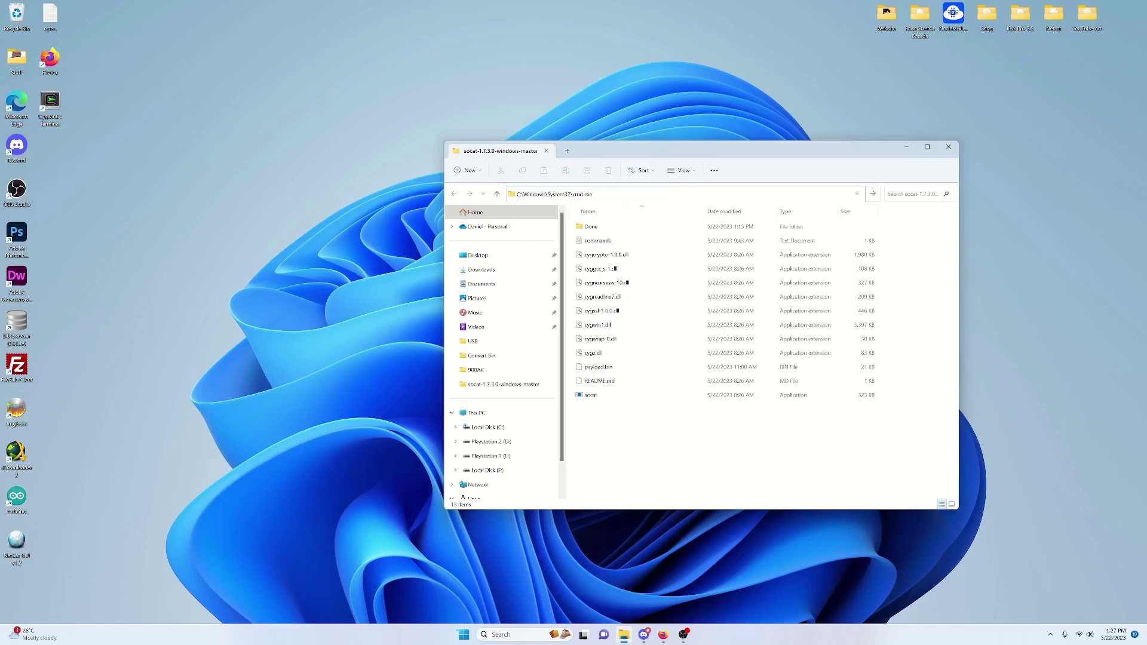
key("Return")
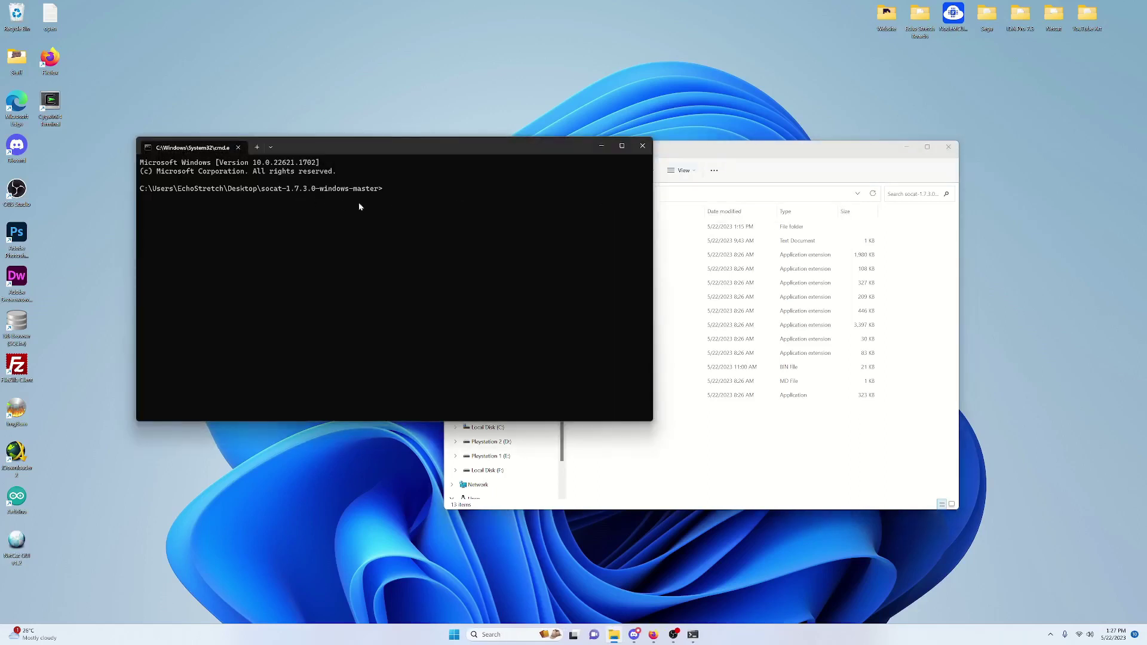
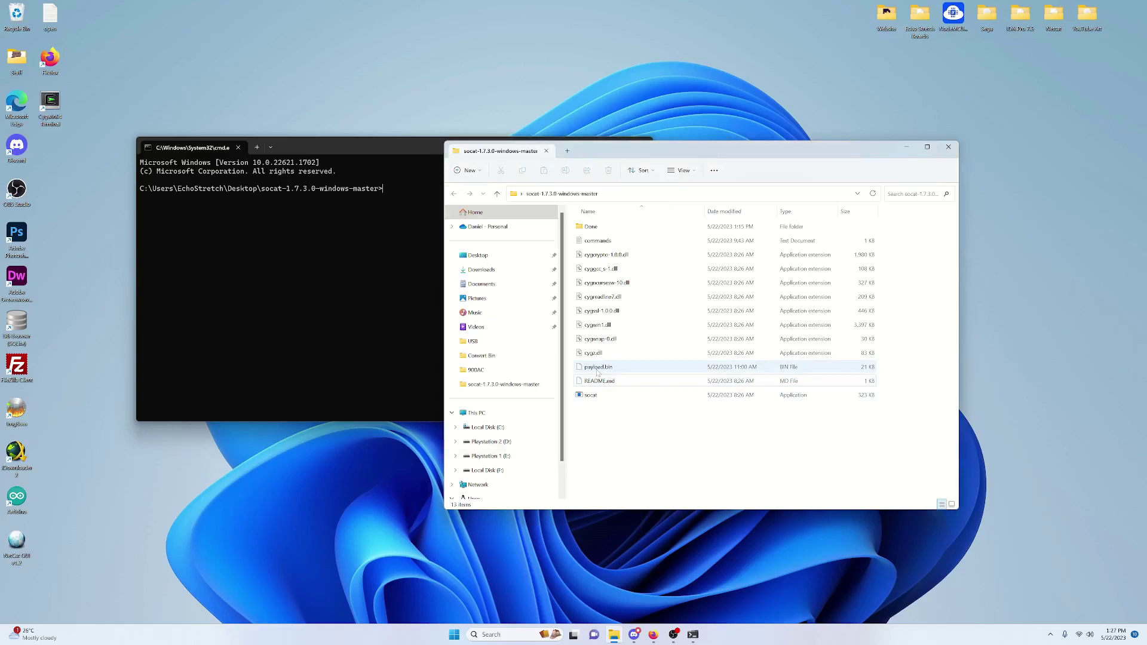
Copy the command "socat -u FILE:payload.bin TCP:10.0.0.9:9019" from the commands file and run it in the Command Prompt.
left_click(598, 370)
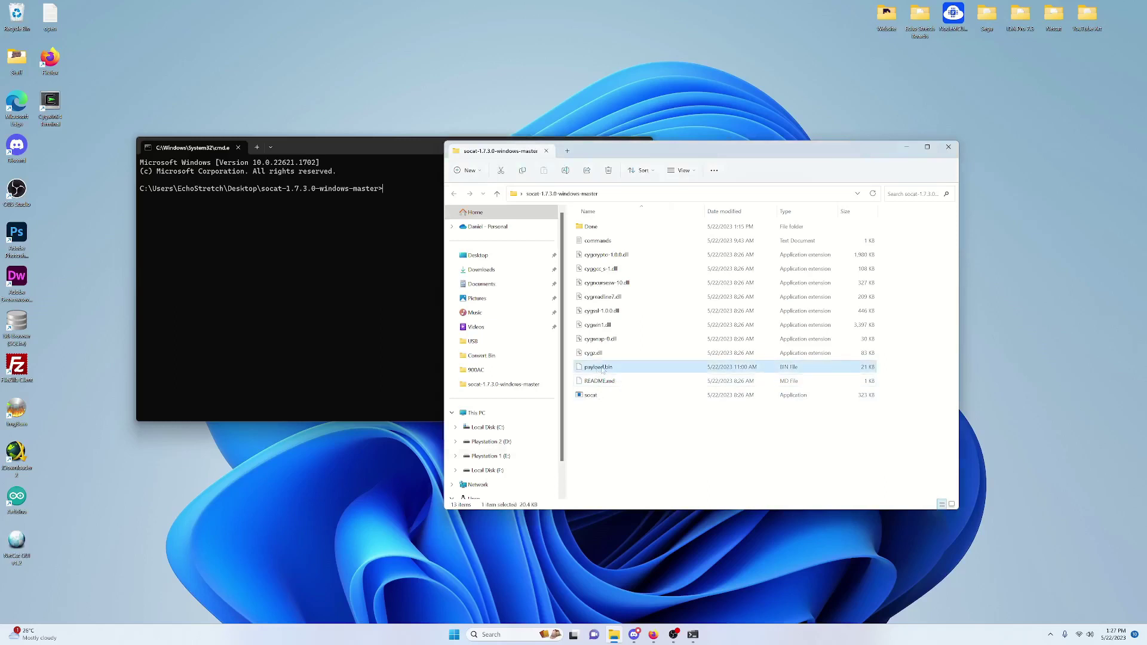
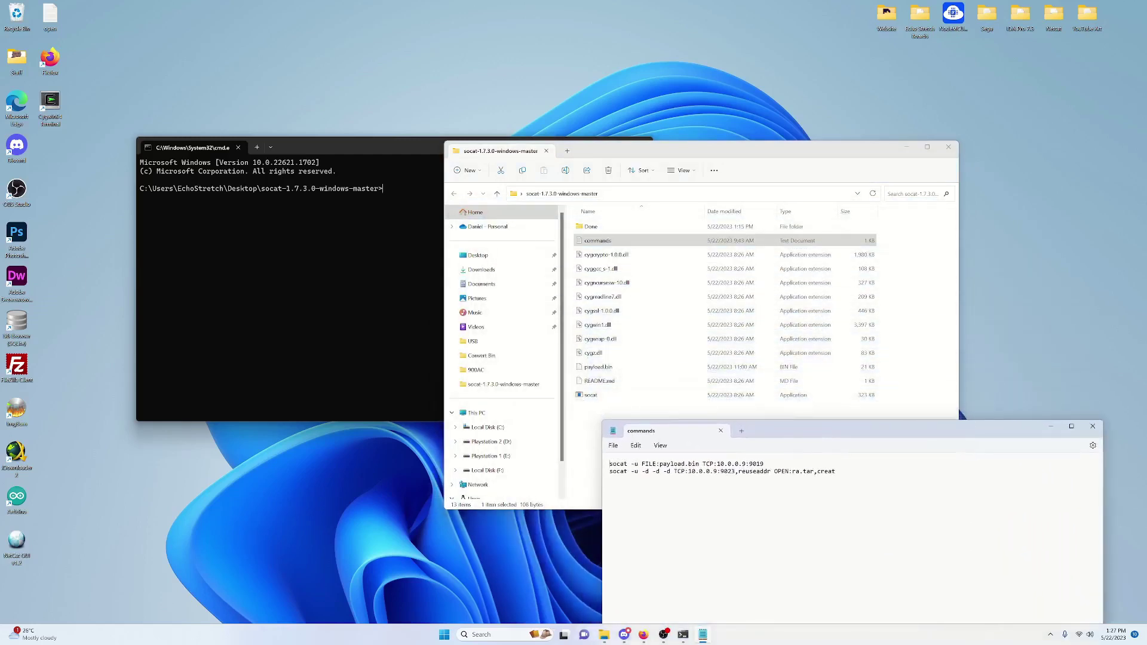
left_click_drag(660, 462, 742, 463)
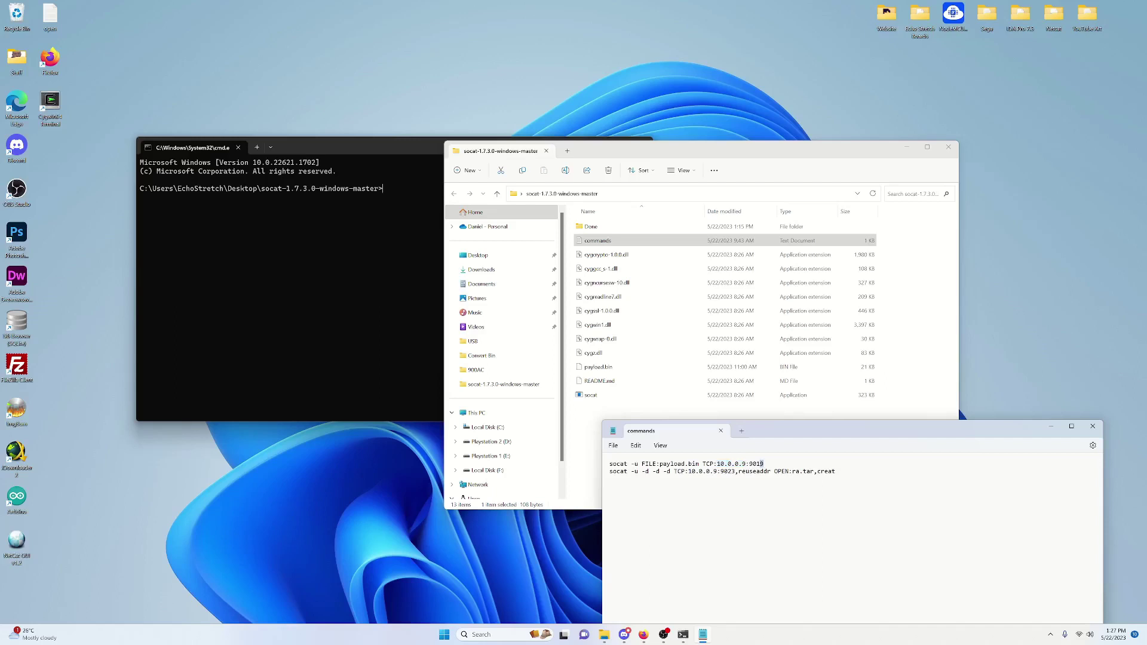
left_click_drag(764, 464, 602, 467)
key("ctrl+c")
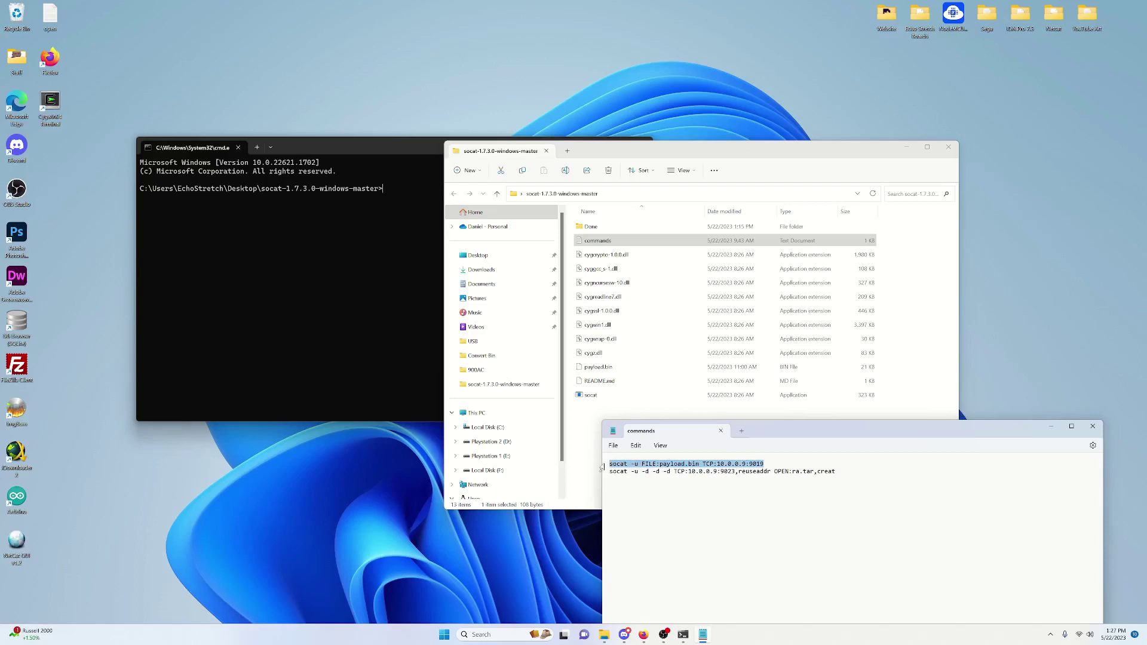
left_click(407, 189)
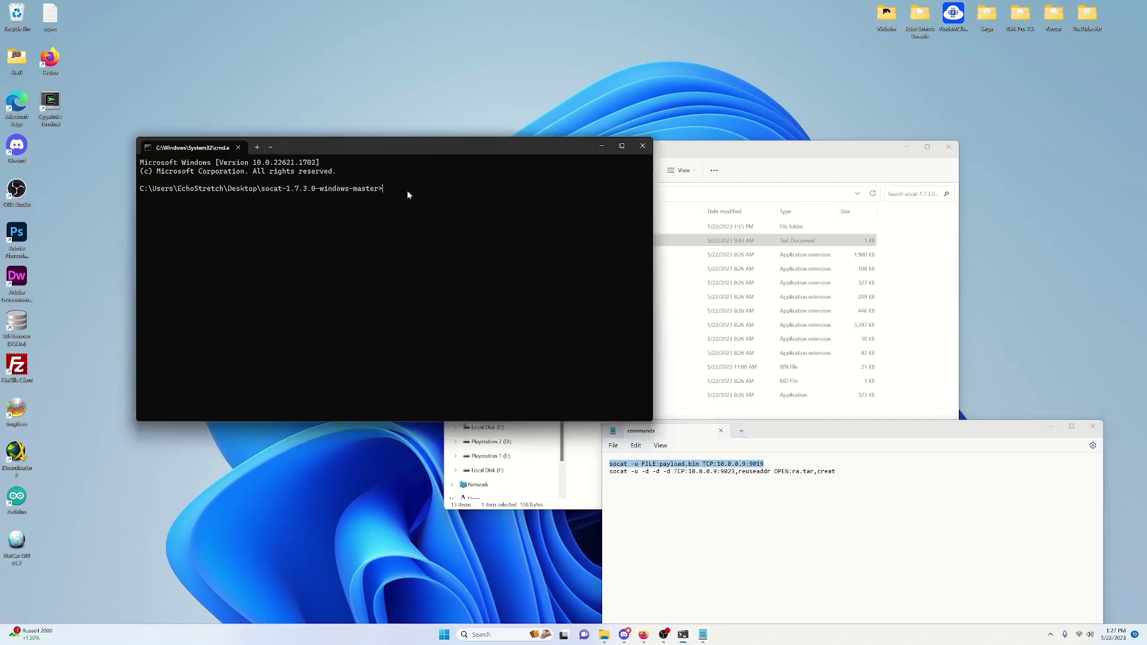
key("ctrl+v")
key("Return")
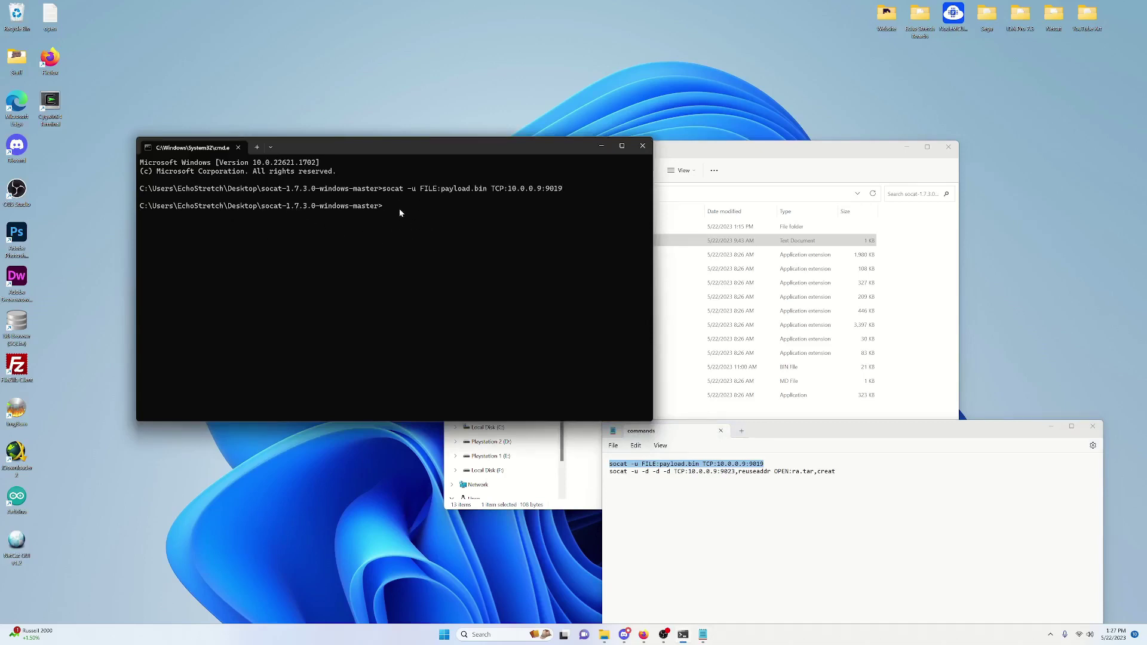
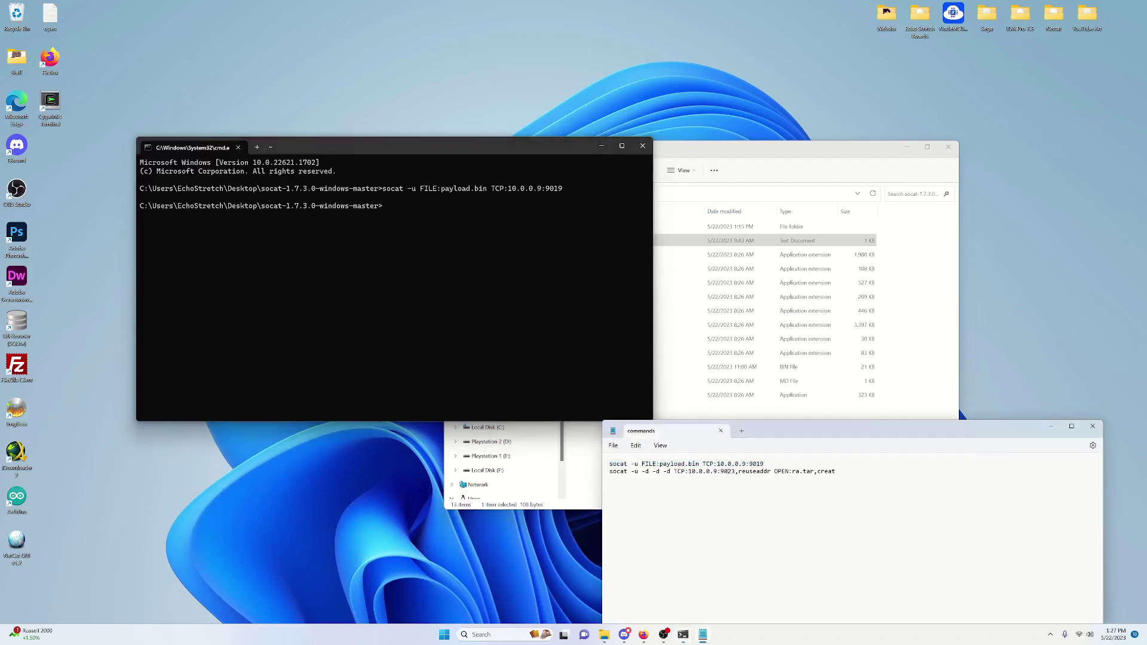
Examine the console IP address and port in the second socat command of the commands file.
key("shift+Right")
key("shift+Right")
key("shift+Right")
key("shift+Right")
key("shift+Right")
key("shift+Right")
key("shift+Right")
mouse_move(717, 471)
left_mouse_down()
mouse_move(678, 472)
mouse_move(696, 472)
left_mouse_up()
key("Right")
key("Right")
key("shift+Right")
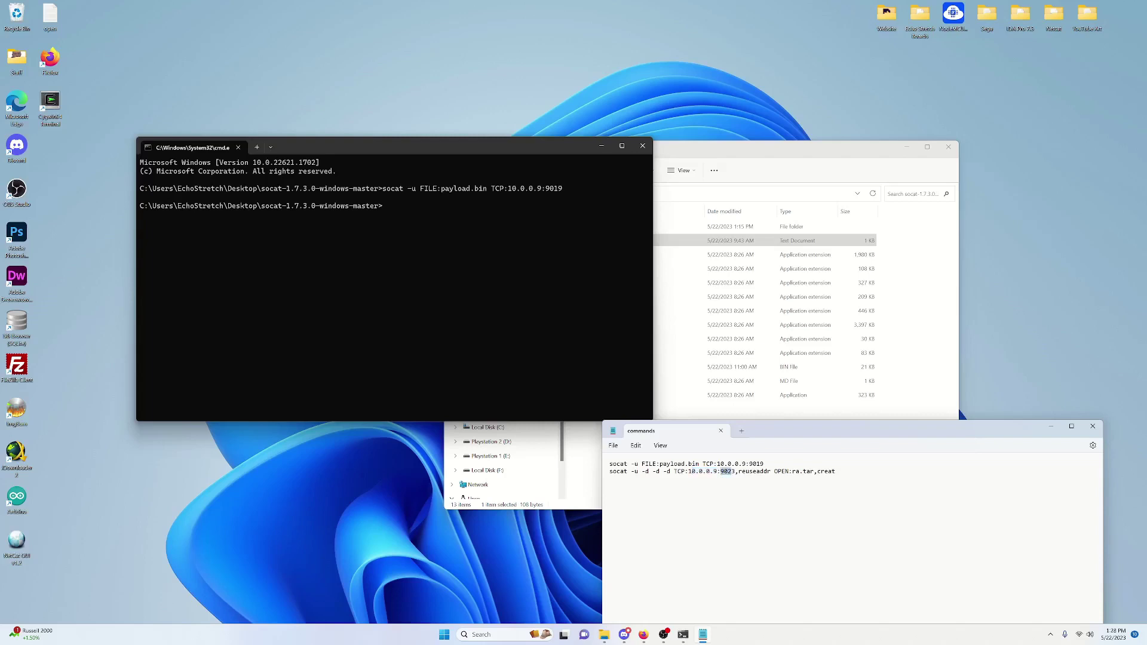
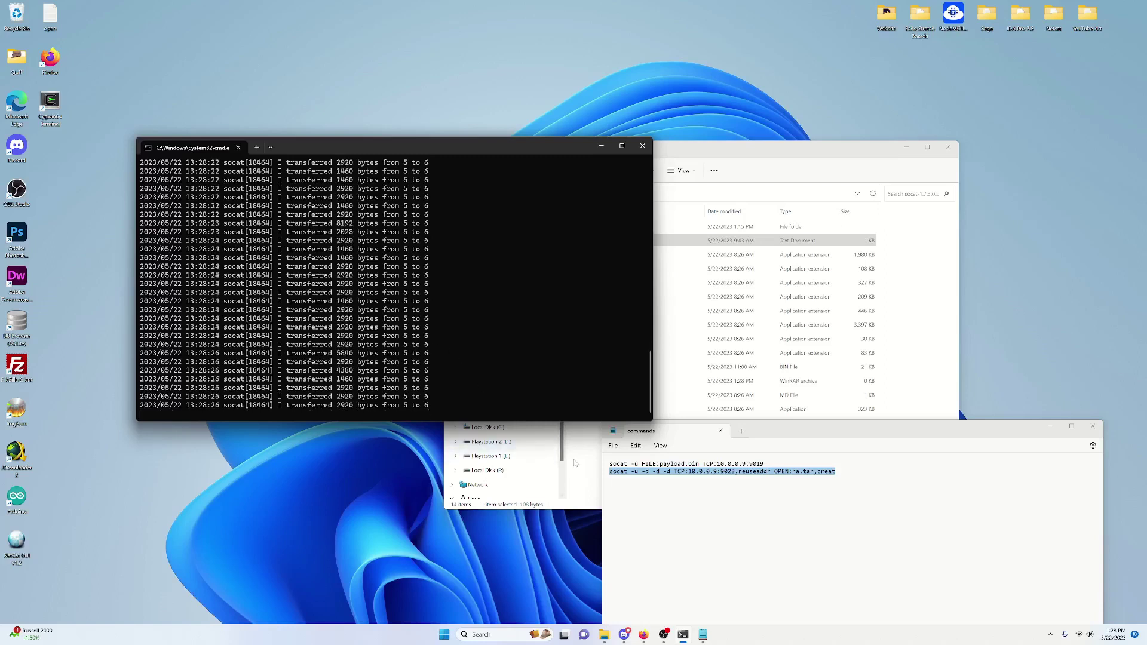
Check the ra archive being written in the socat-1.7.3.0-windows-master folder.
left_click(587, 425)
left_click(627, 381)
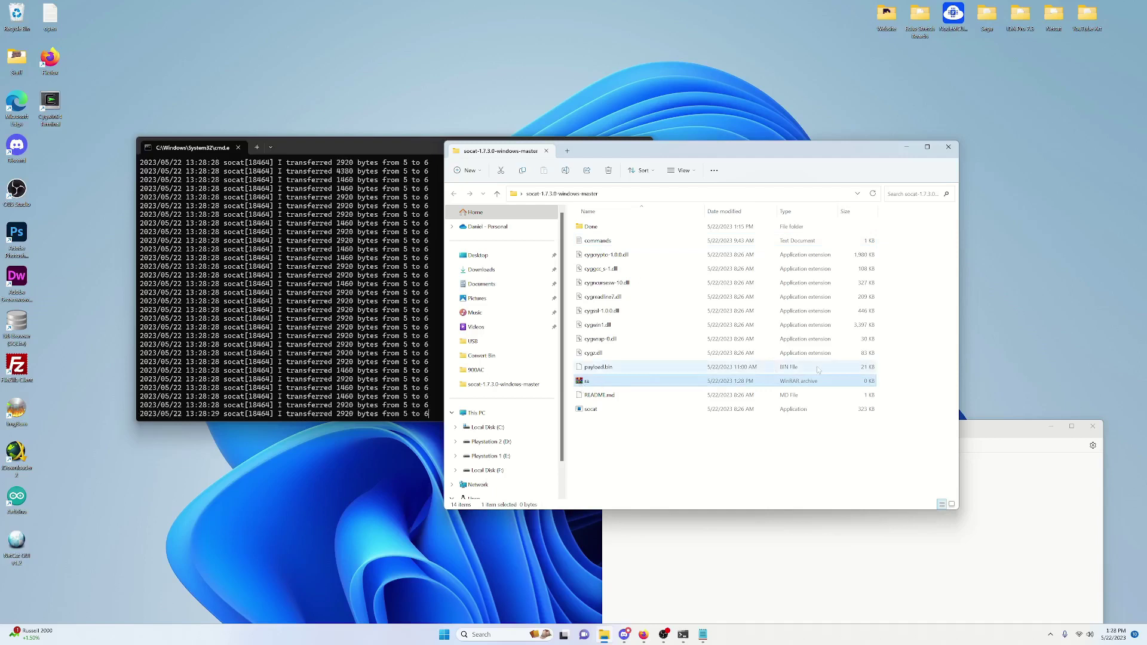
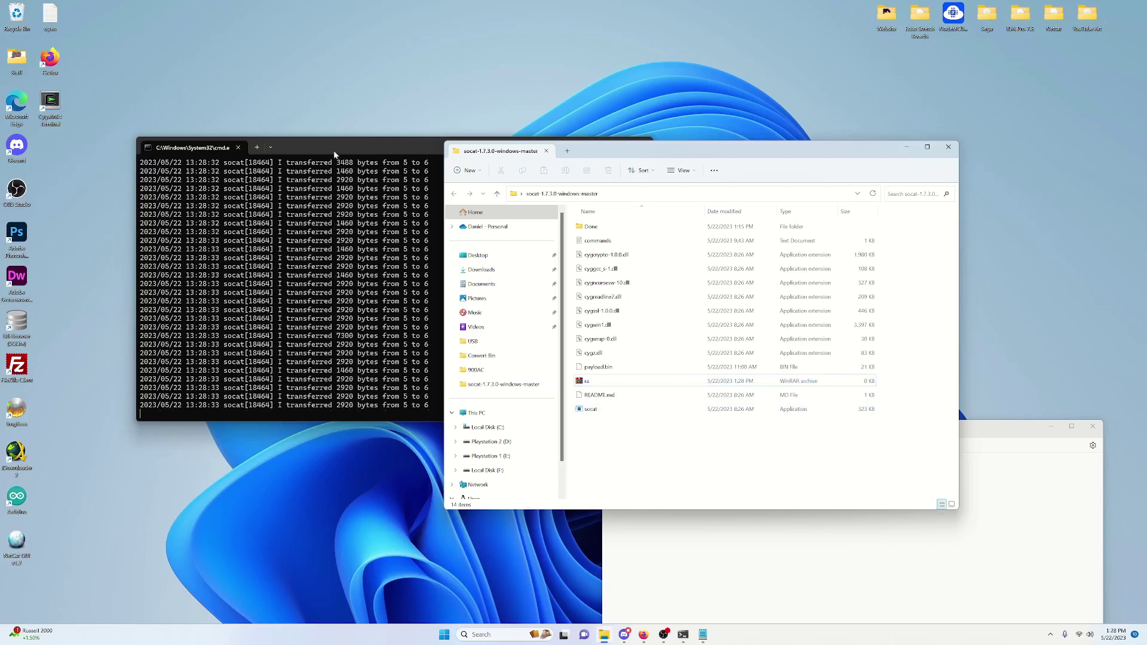
Check the transfer log in the Command Prompt and the ra archive in the socat-1.7.3.0-windows-master folder.
left_click(334, 154)
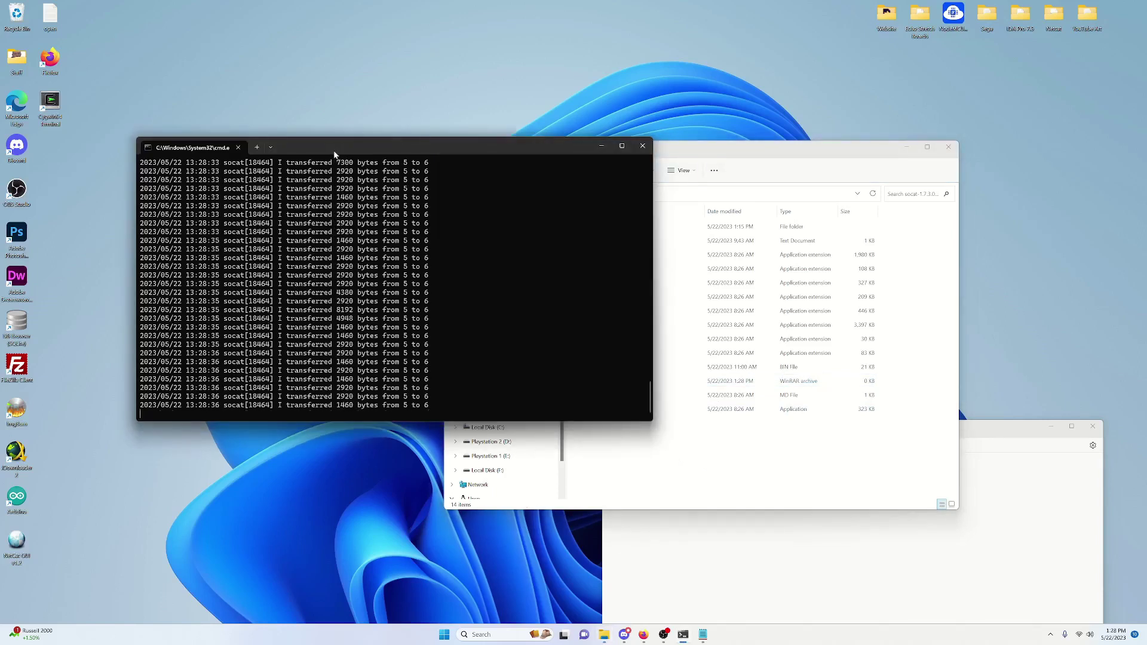
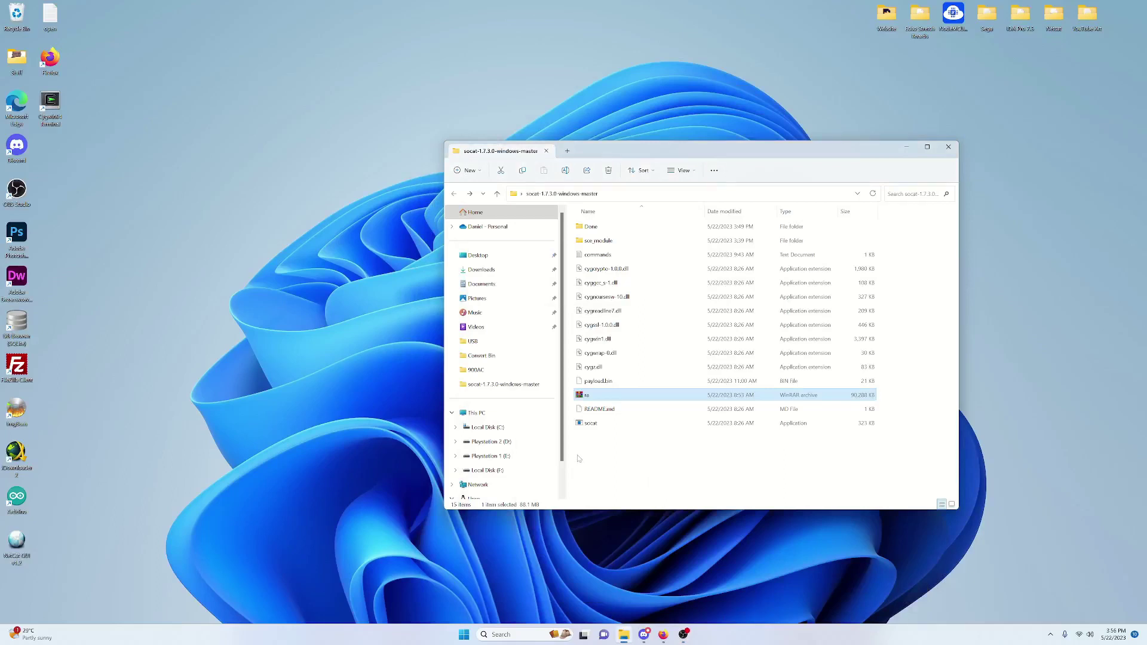
left_click(579, 458)
left_click(608, 398)
Switch to Firefox and compare the tweet offering the eboot.bin+modules payload with the tweet offering the sce_module payload.
left_click(663, 635)
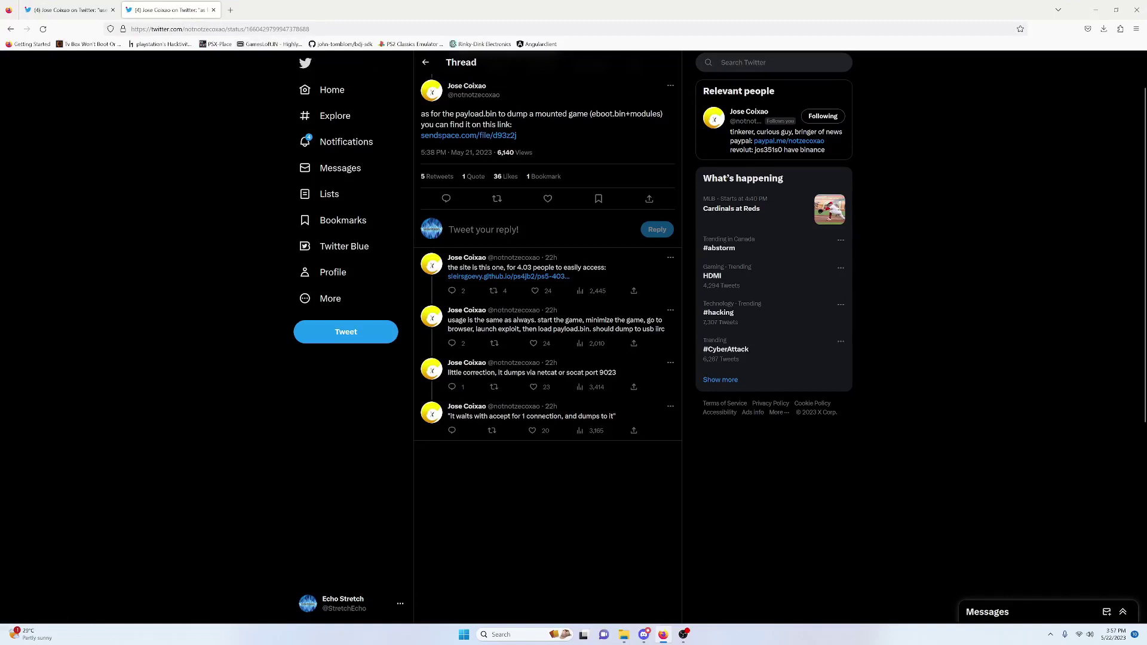
left_click_drag(424, 113, 660, 114)
left_click(610, 123)
key("ctrl+Tab")
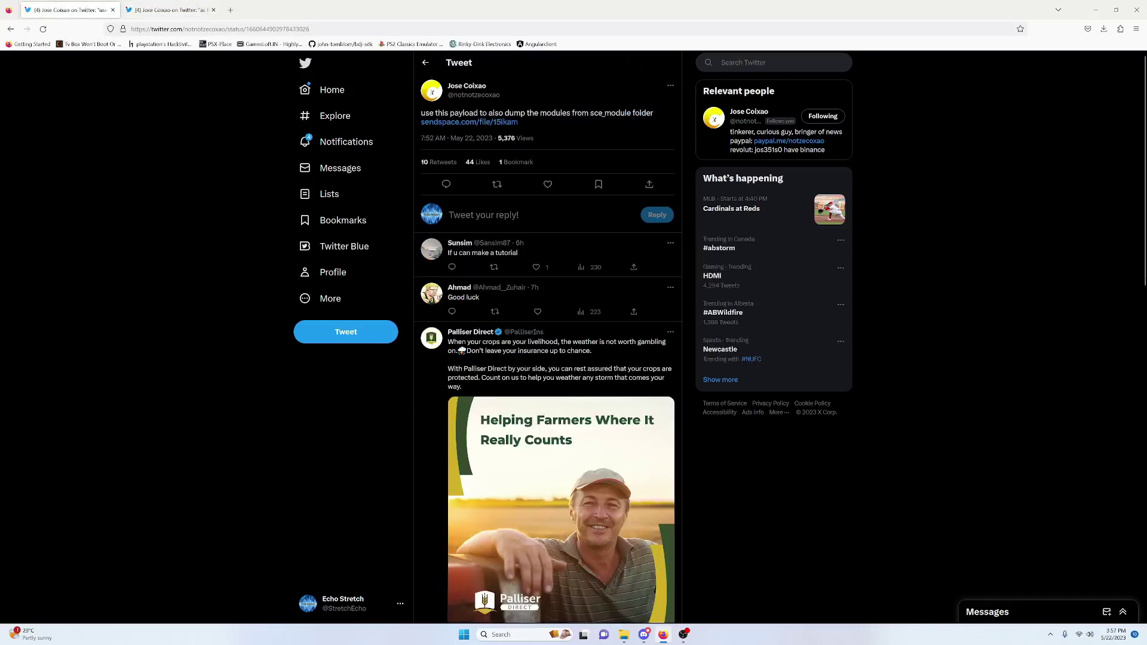
left_click_drag(590, 114, 627, 114)
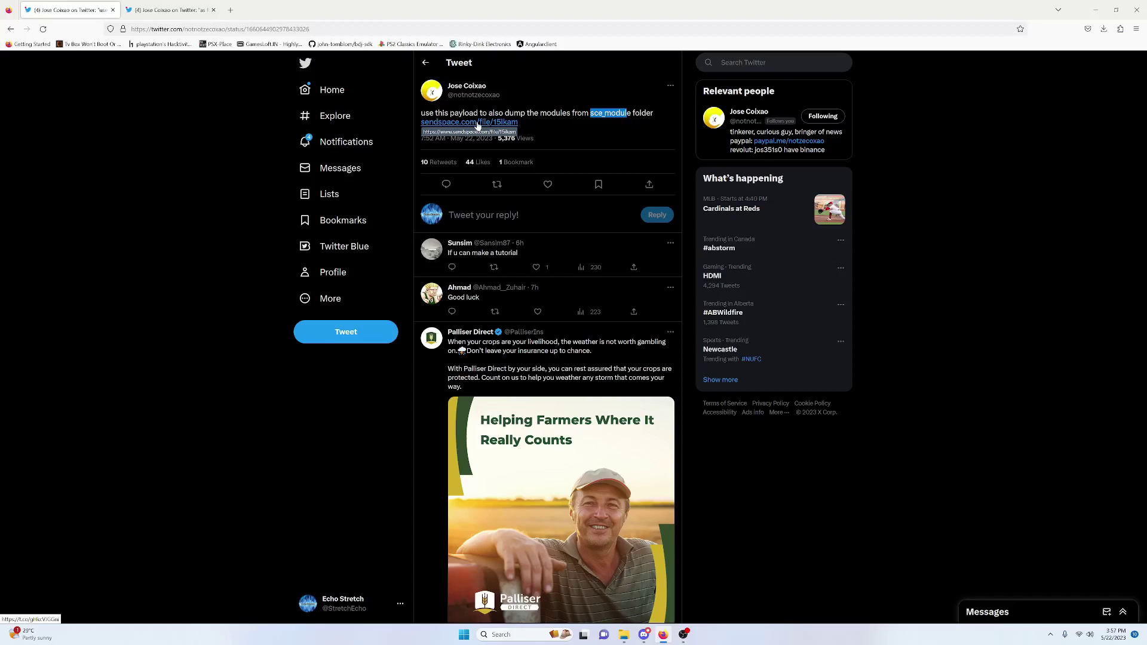
Reread the thread on dumping a mounted game, highlight "eboot.bin+modules", and return to the socat folder.
key("ctrl+Tab")
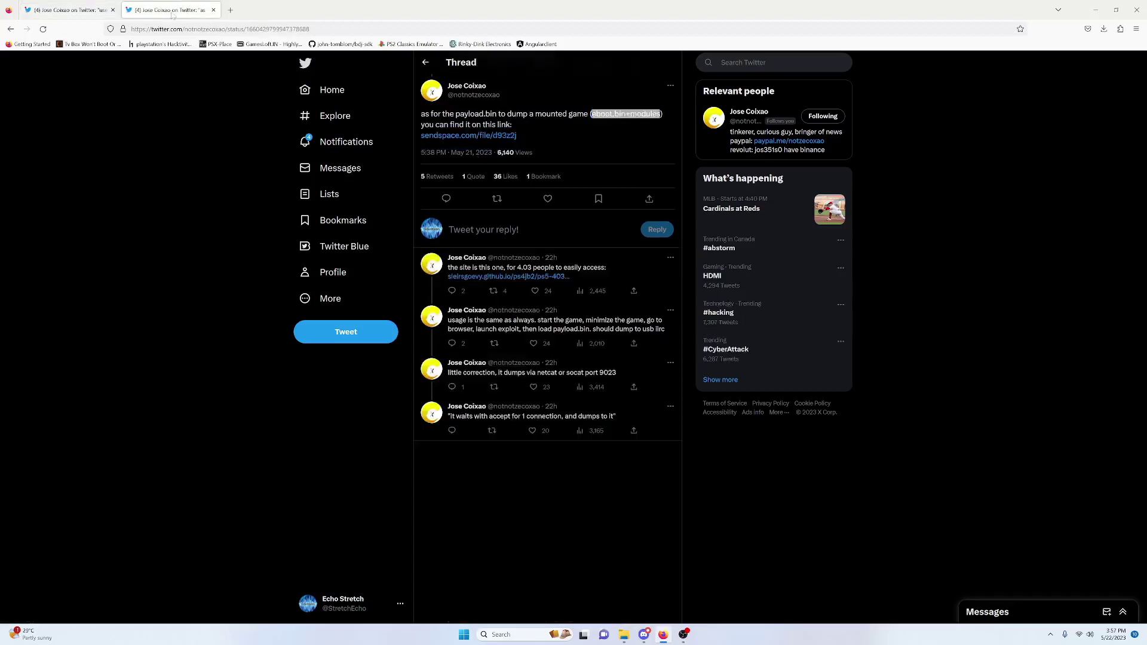
left_click(453, 104)
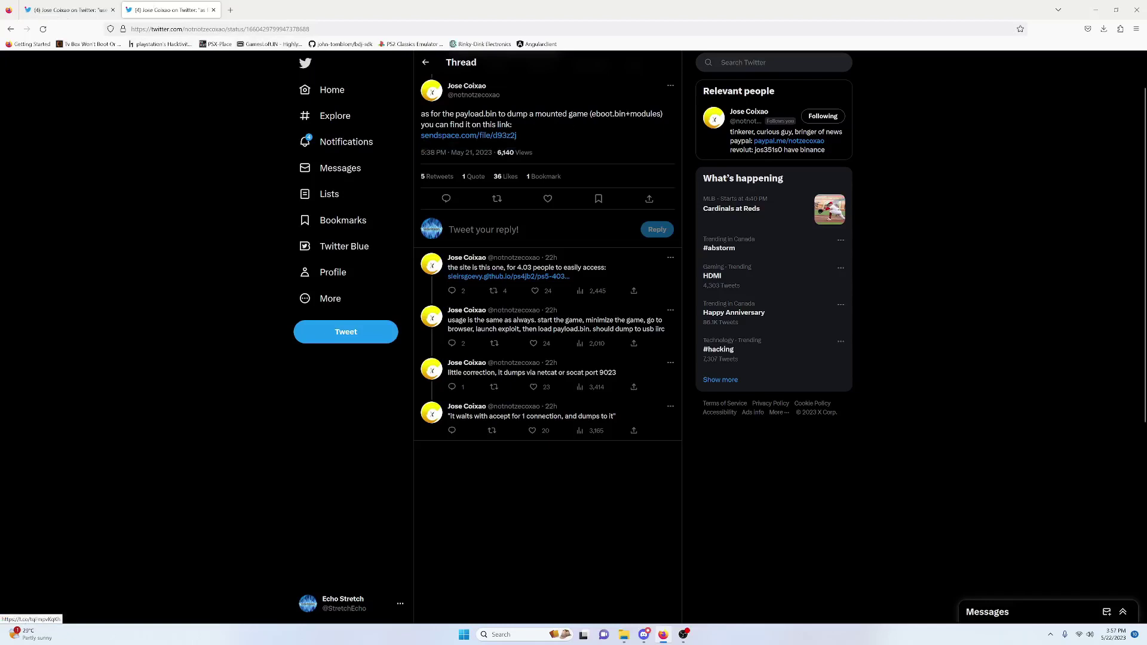
left_click_drag(591, 114, 661, 114)
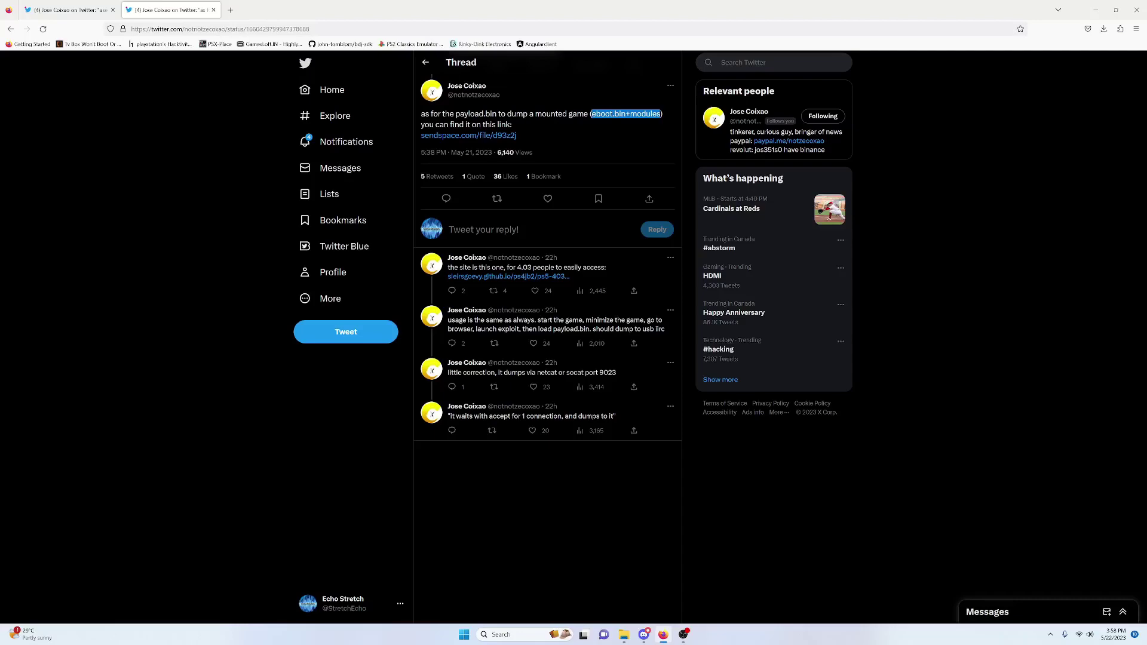
left_click(662, 635)
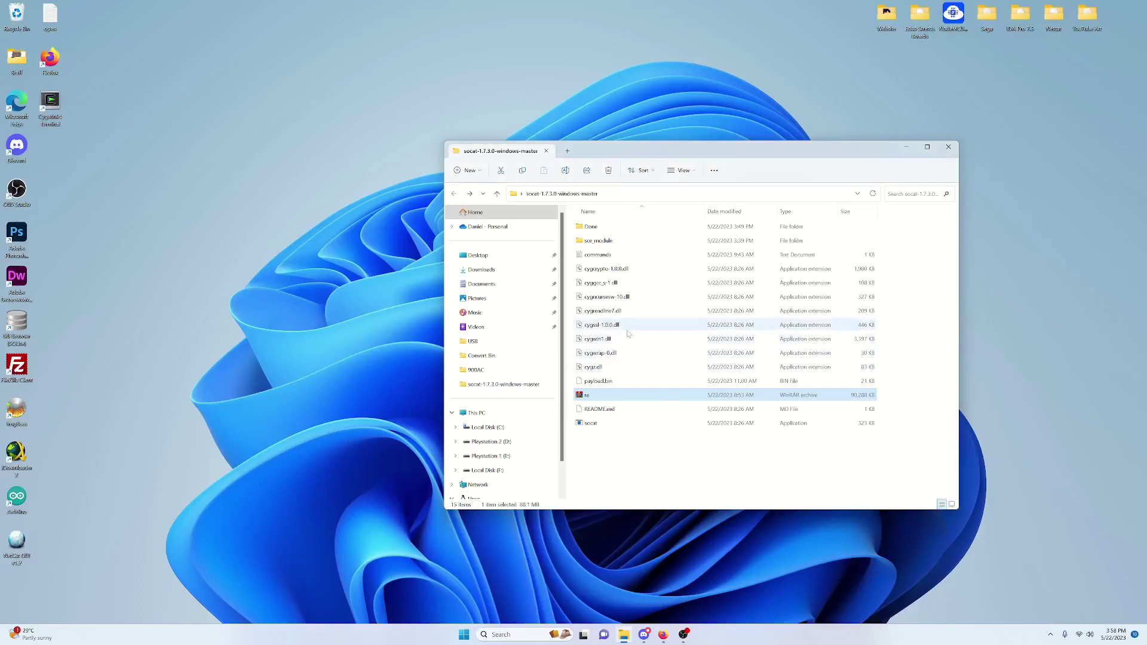
Inspect the PRX file inside the sce_module folder and return to the socat-1.7.3.0-windows-master folder.
left_click(612, 243)
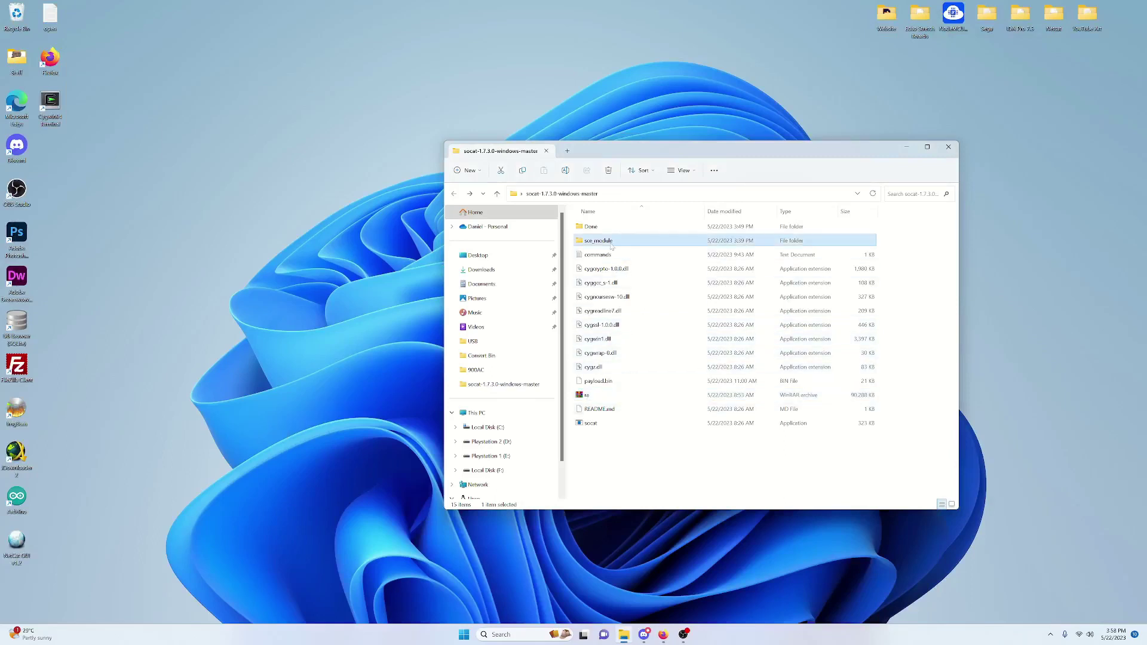
double_click(610, 243)
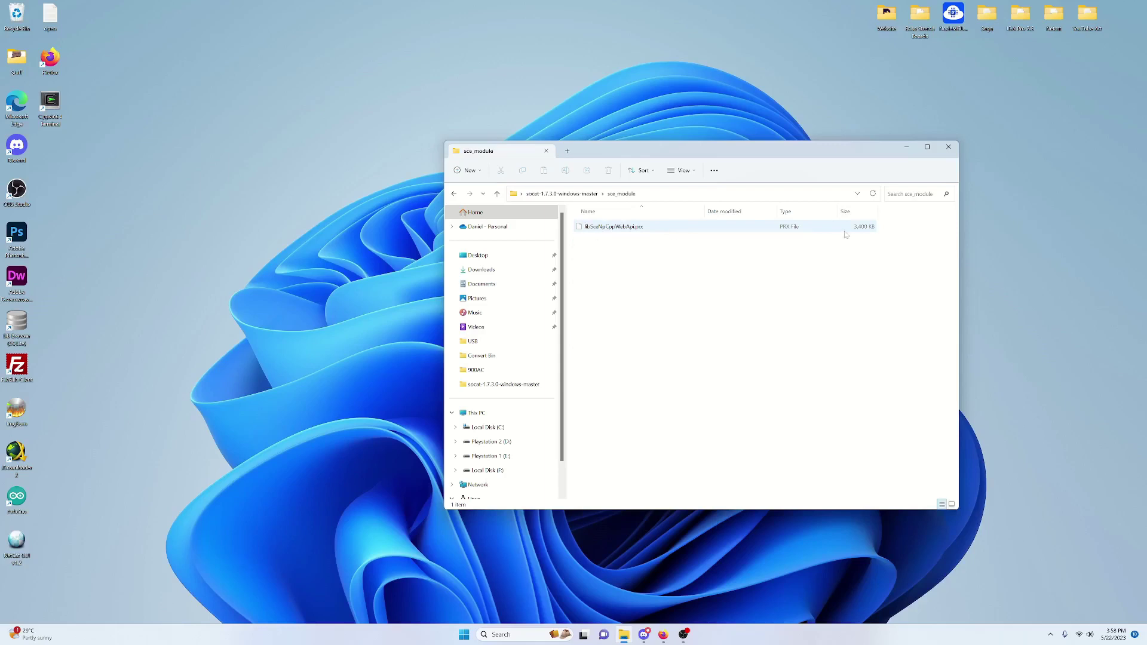
left_click(582, 232)
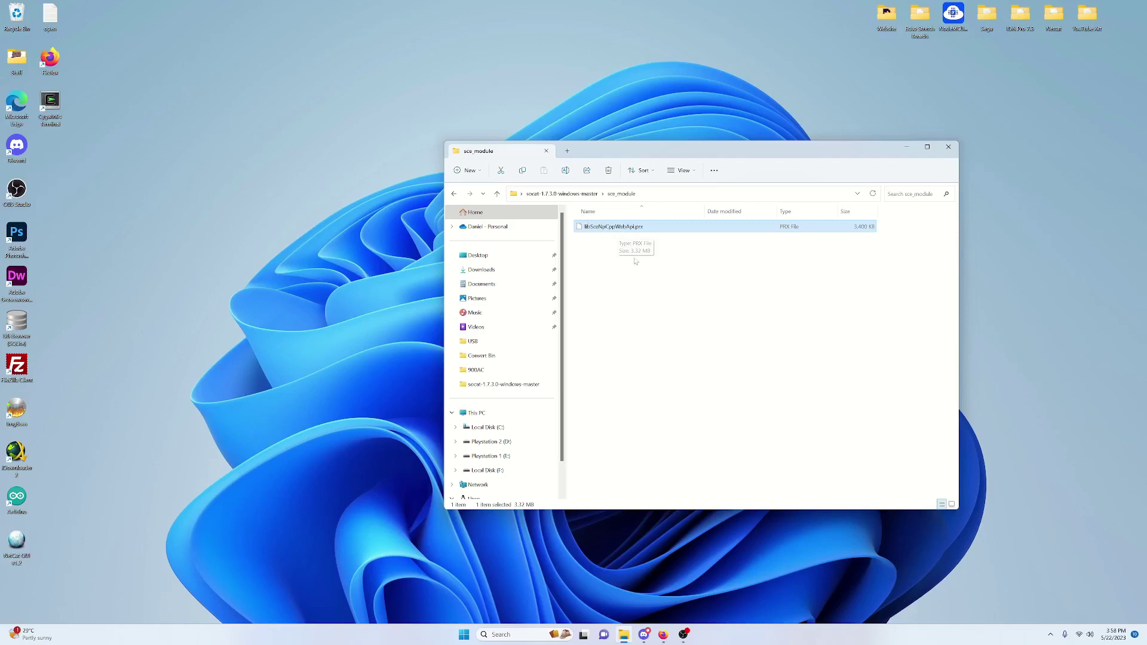
left_click(454, 194)
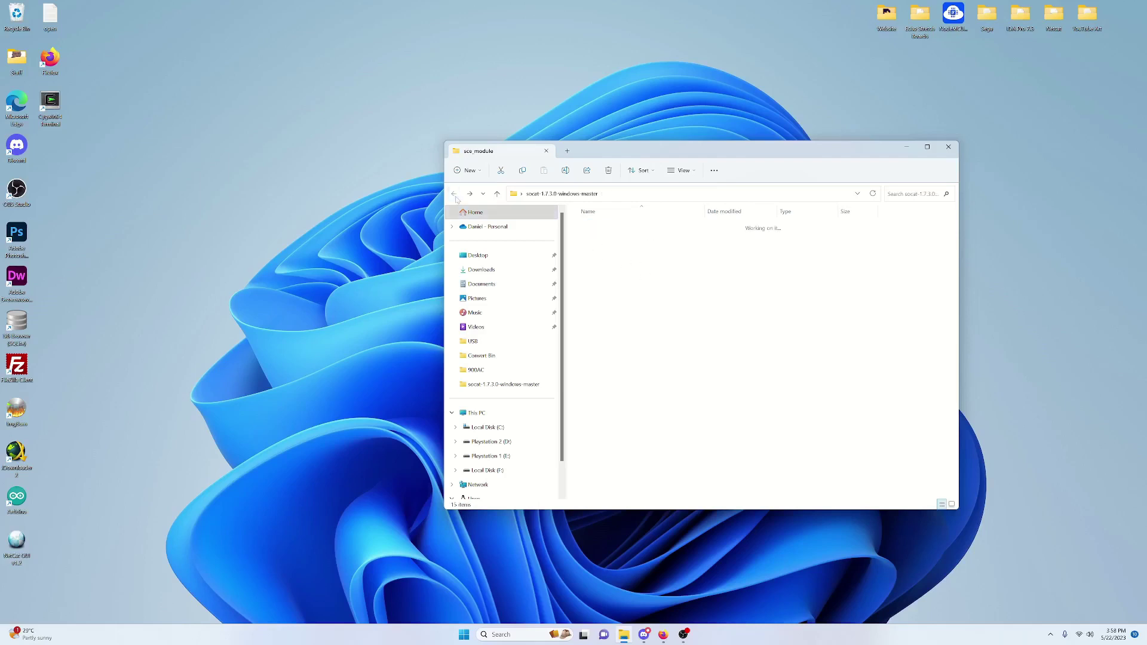
Open ra.tar in WinRAR and browse to the PPSA01628-app0 folder under mnt\sandbox\pfsmnt.
left_click(603, 395)
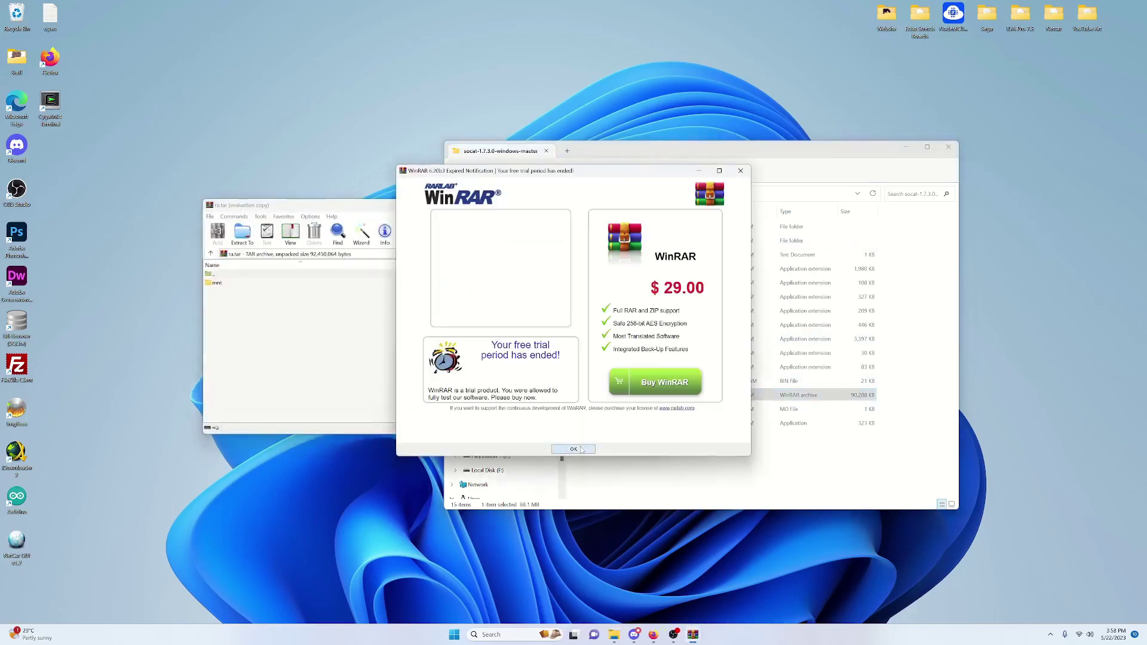
left_click(574, 449)
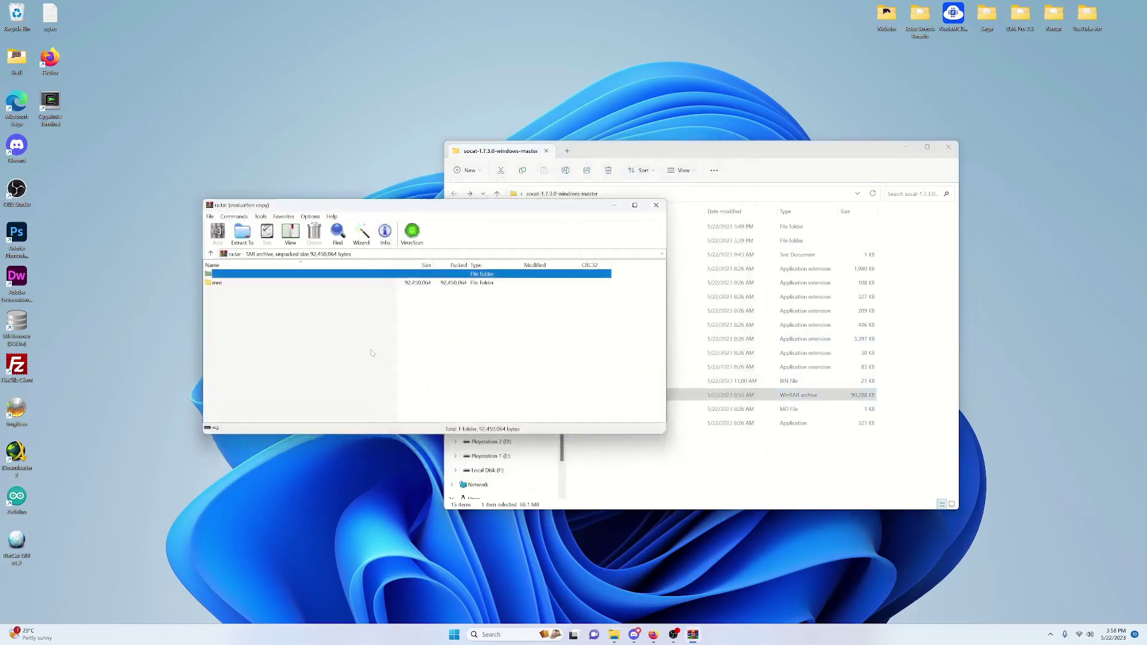
double_click(215, 284)
double_click(215, 284)
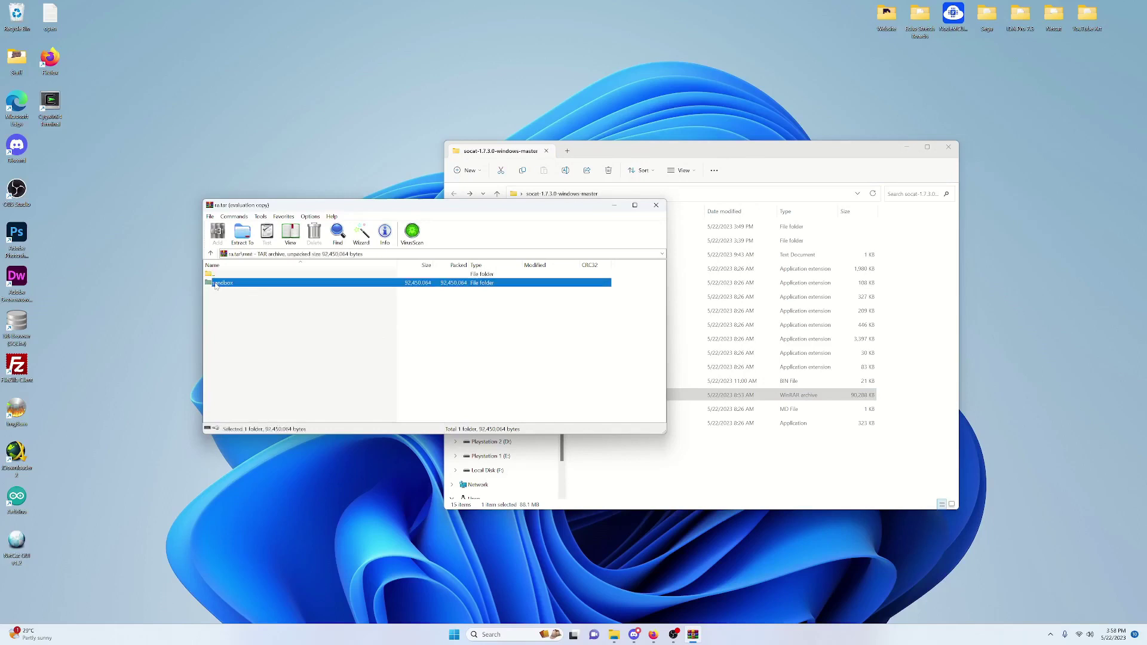
double_click(217, 284)
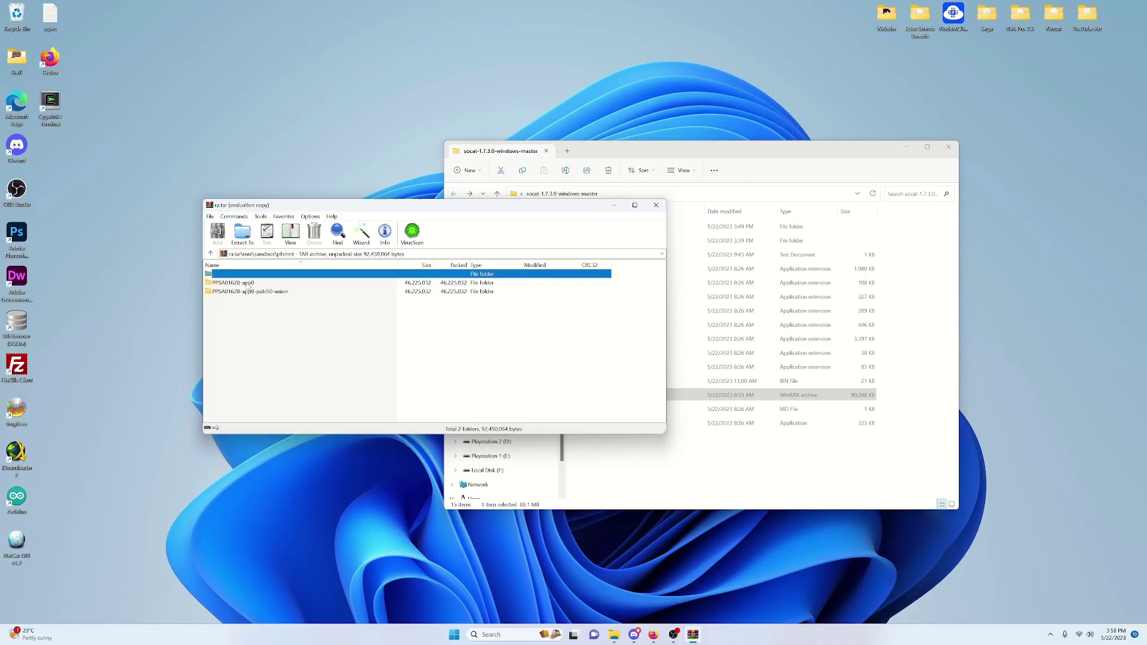
double_click(247, 284)
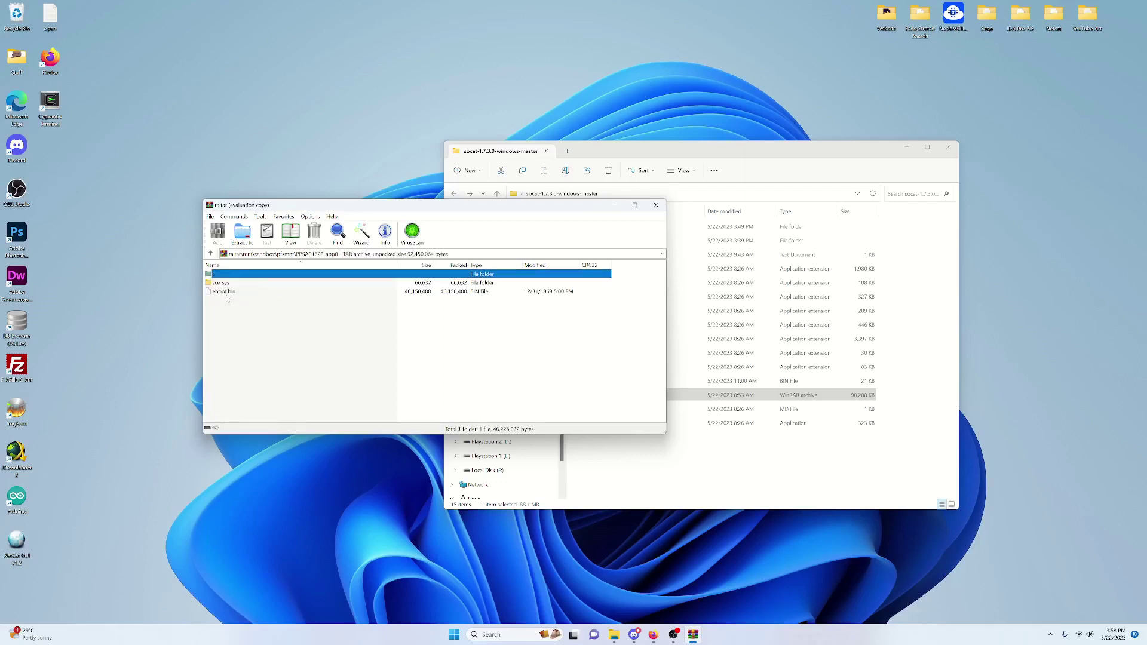
Examine eboot.bin and the sce_sys\about contents in PPSA01628-app0, and go back up to the pfsmnt folder.
left_click(227, 293)
left_click(222, 285)
double_click(222, 285)
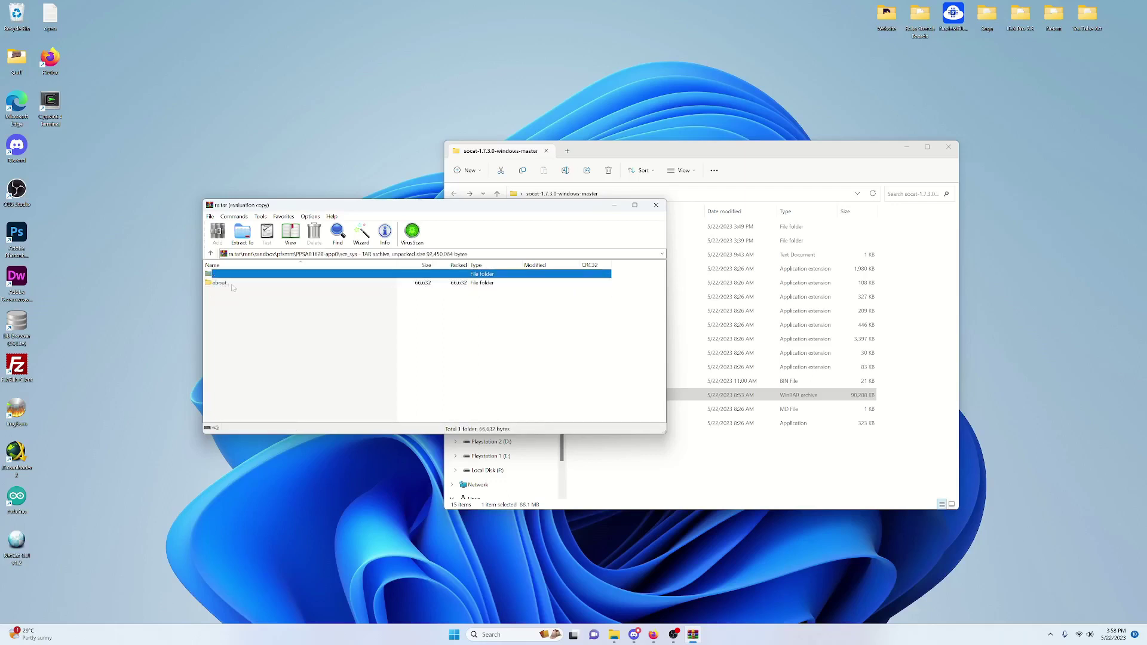
left_click(233, 286)
double_click(232, 285)
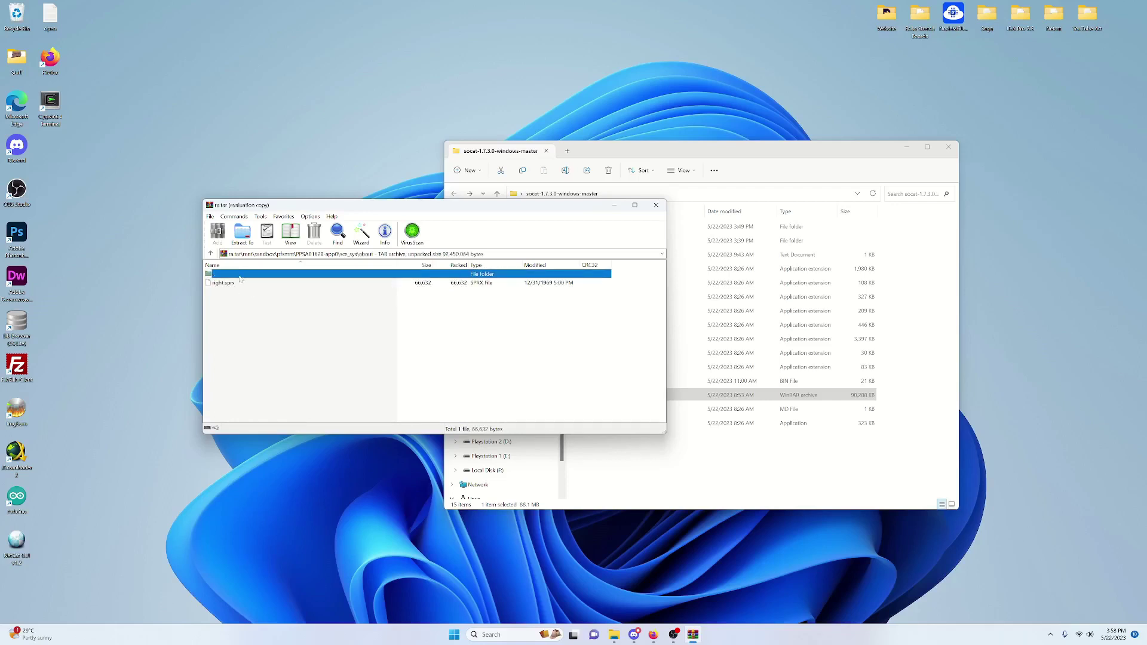
double_click(239, 275)
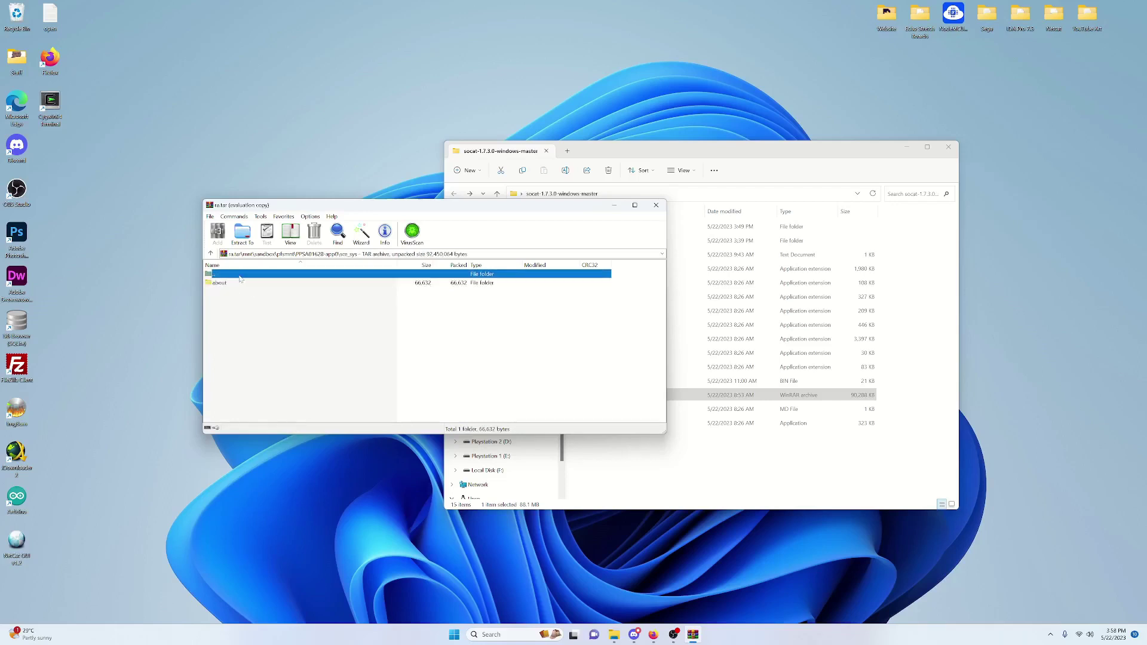
double_click(240, 276)
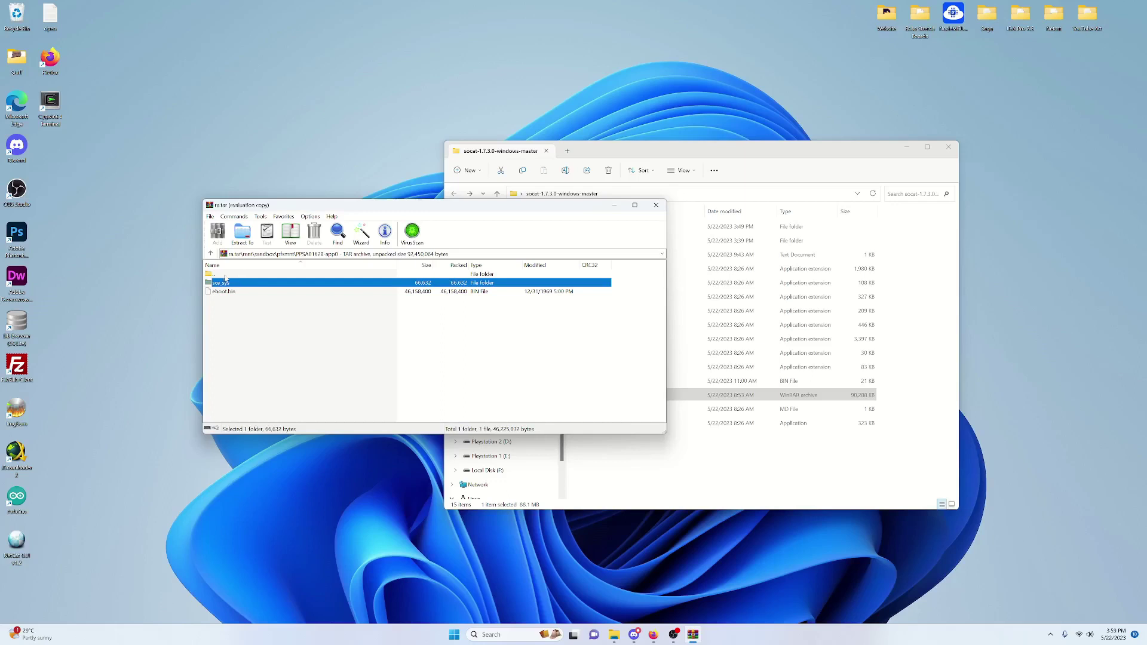
double_click(224, 276)
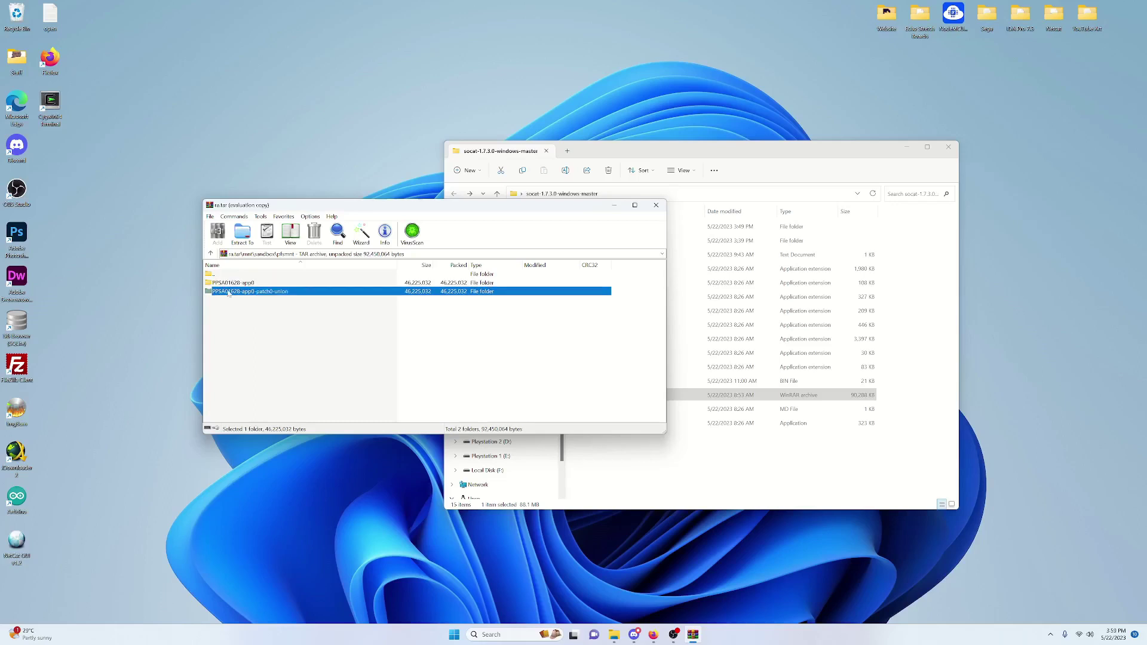
Examine the sce_sys\about contents and root files of PPSA01628-app0-patch0-union, and go back up to pfsmnt.
double_click(228, 291)
double_click(226, 284)
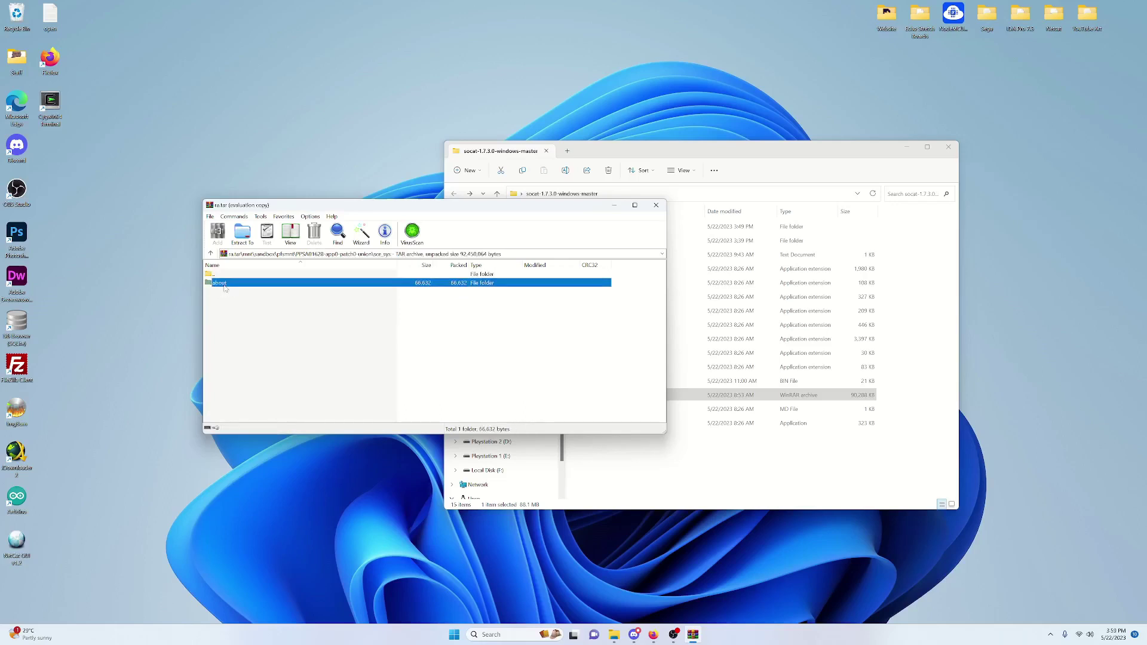
double_click(225, 284)
left_click(225, 284)
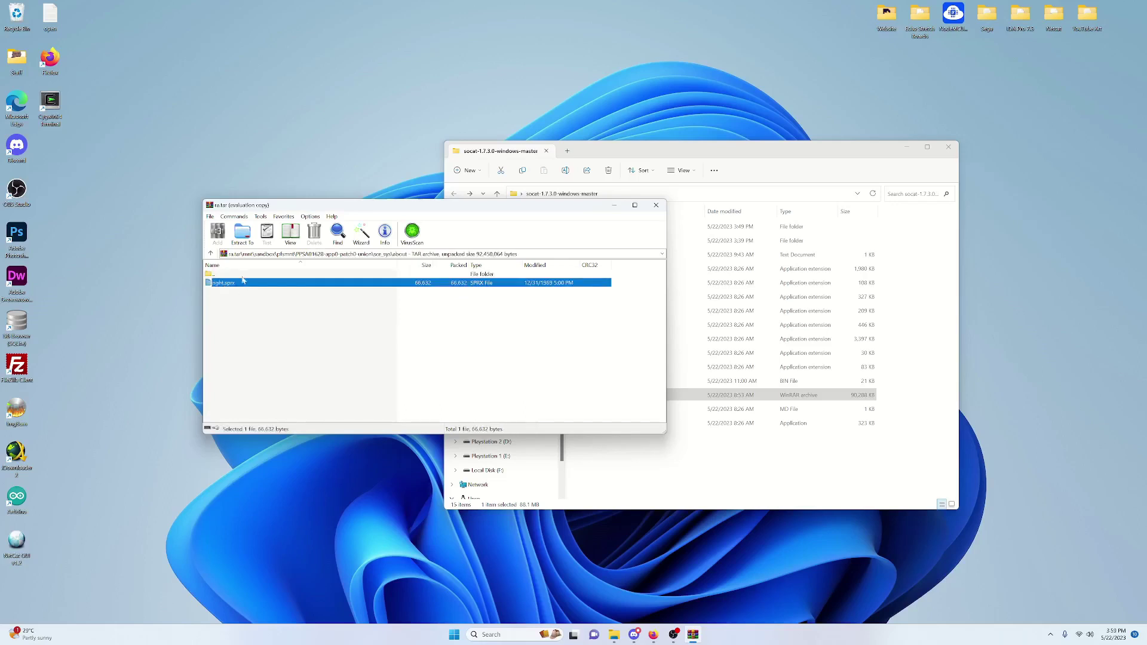
key("BackSpace")
key("BackSpace")
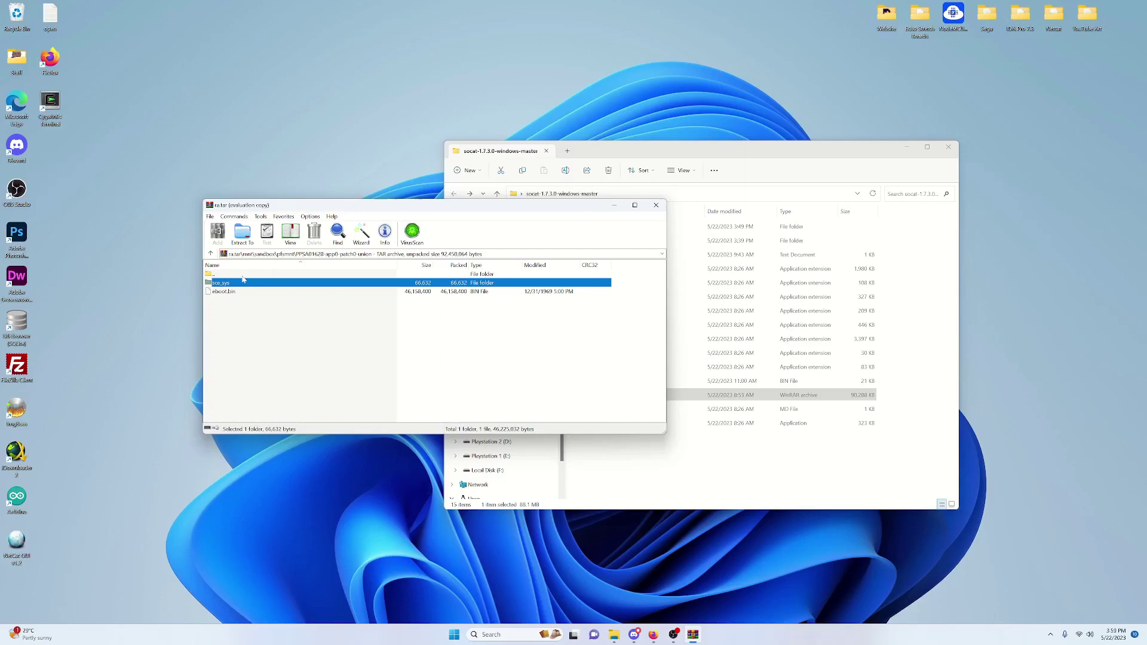
double_click(242, 275)
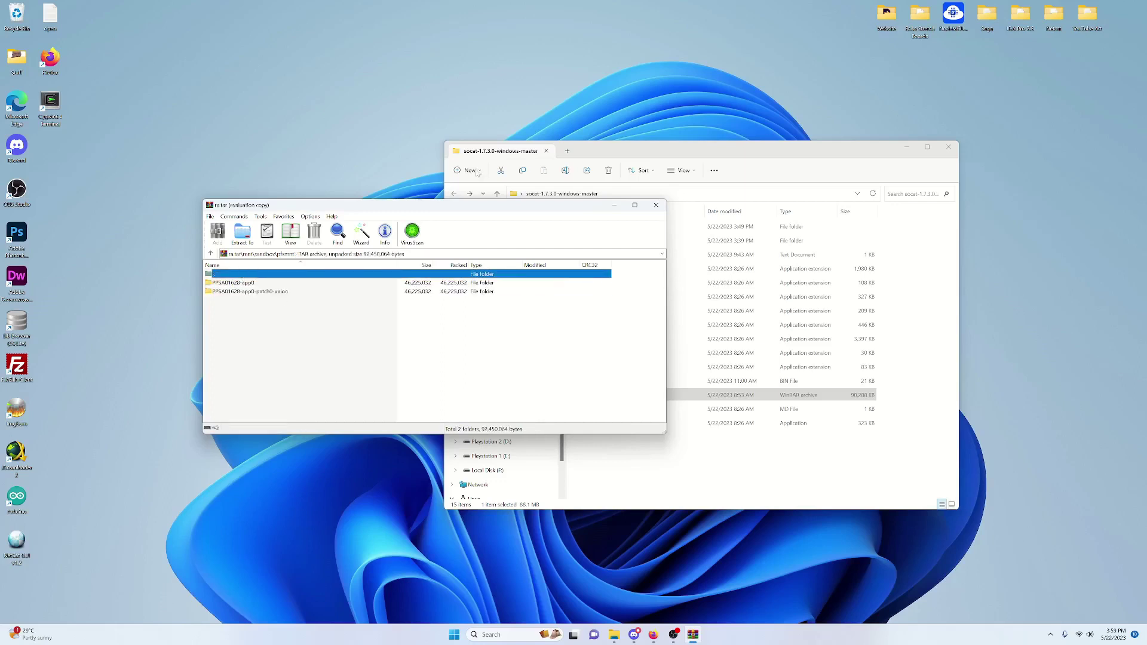
Move the ra.tar window clear of the socat folder's file list and select the sce_module folder.
left_click_drag(483, 205, 346, 200)
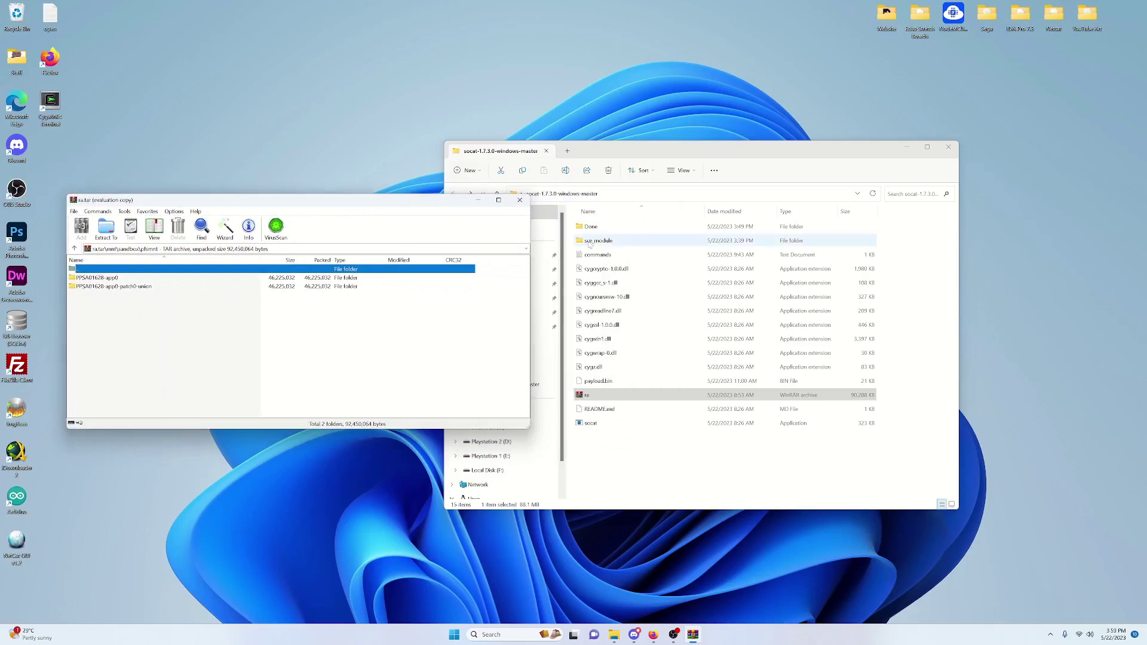
left_click(589, 241)
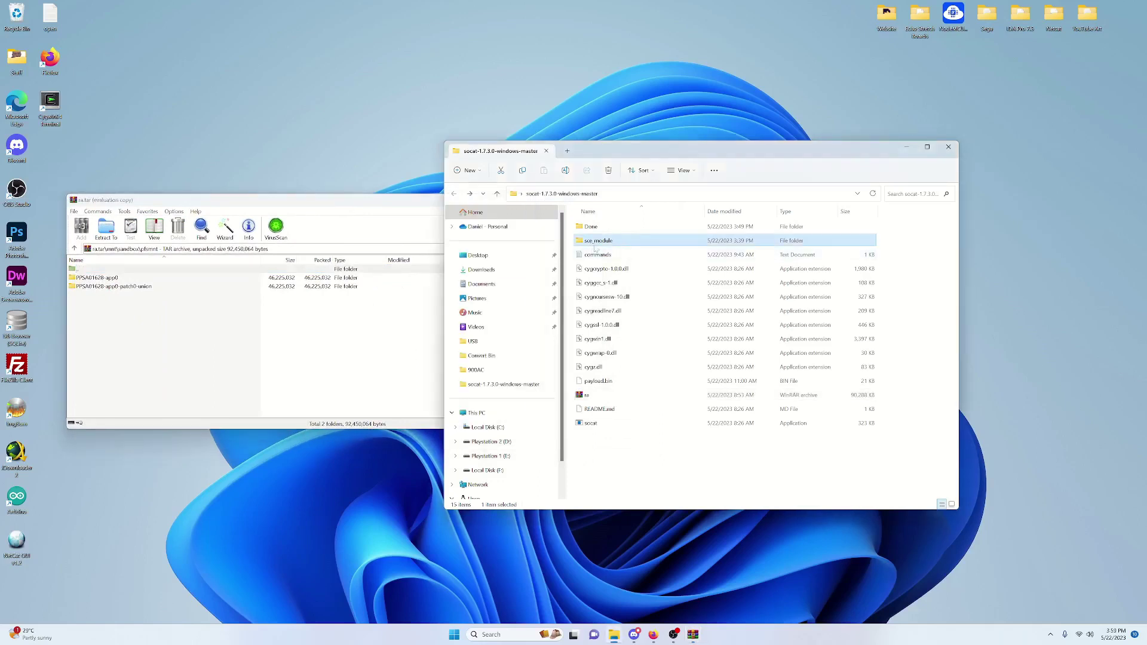